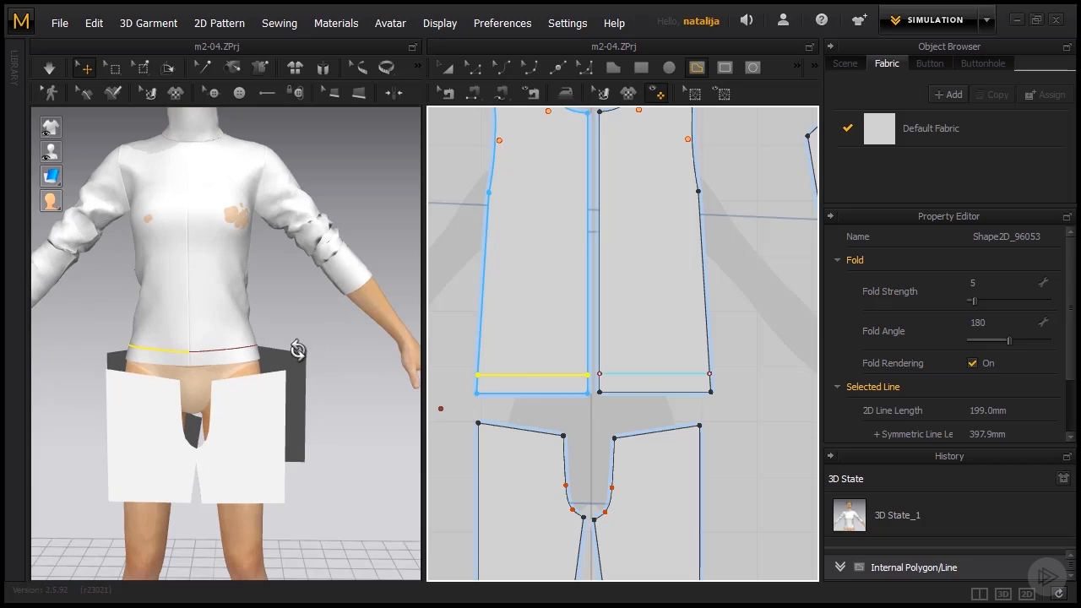
Draw an internal line across the back bodice panel just above its hem, from the side edge to the centre edge
scroll(562, 373, "down", 3)
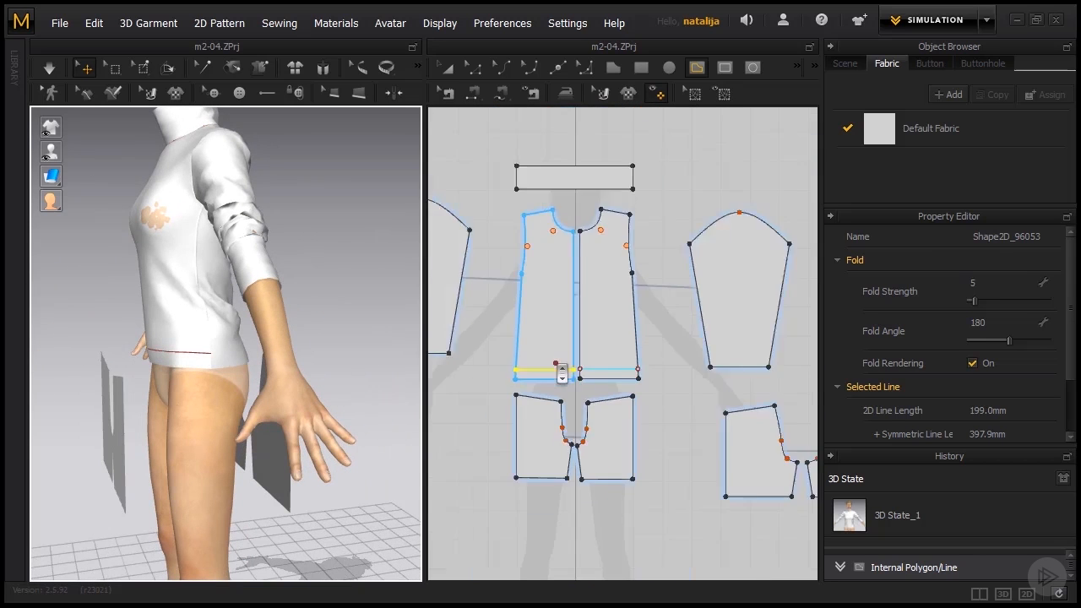
right_click_drag(748, 363, 589, 344)
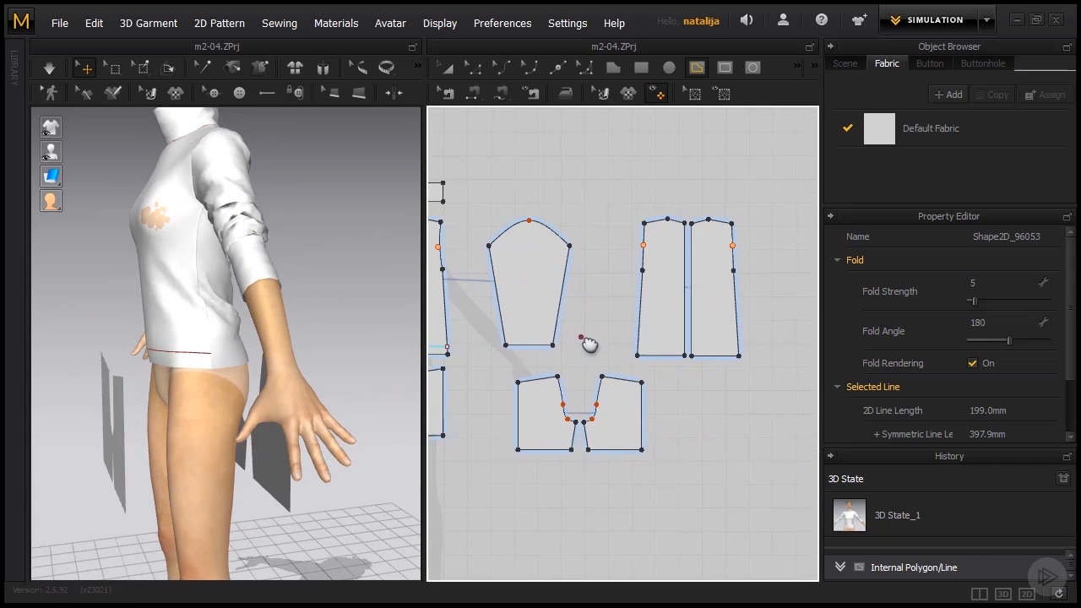
scroll(708, 344, "up", 2)
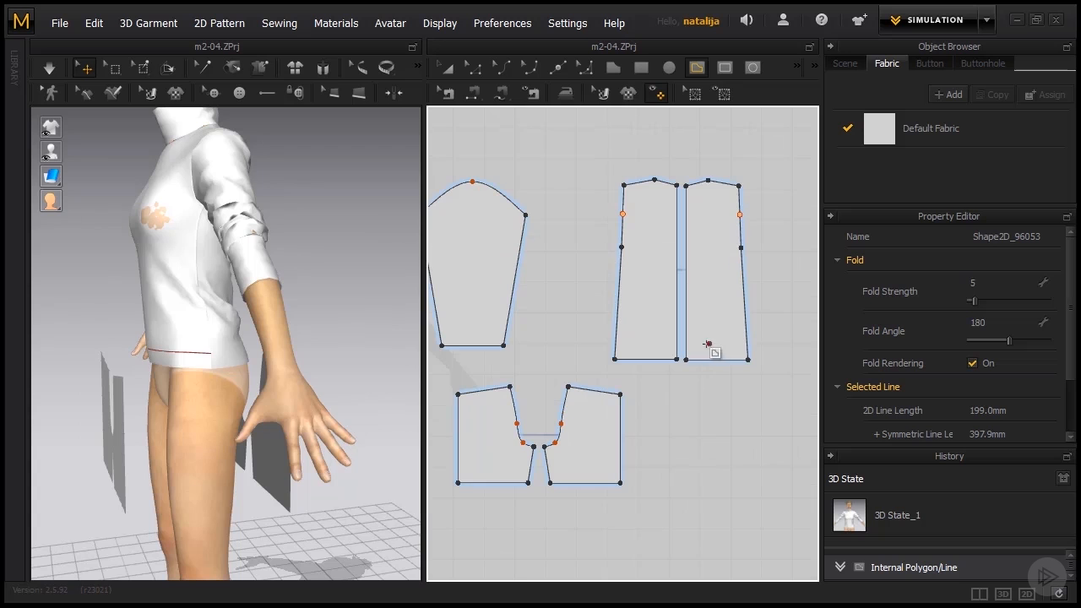
left_click(616, 345)
double_click(676, 345)
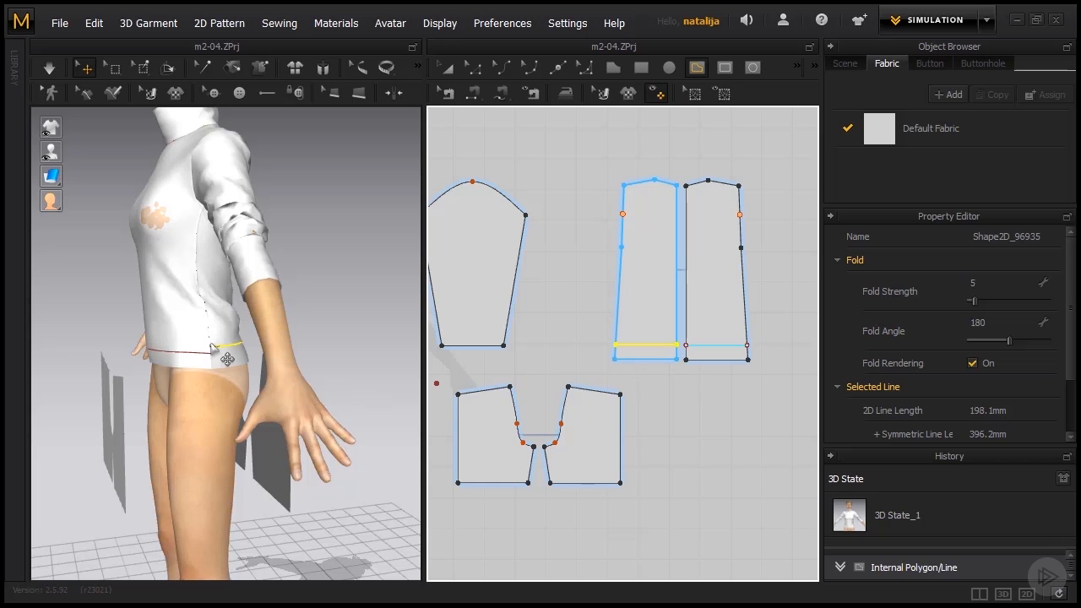
Move the back panel's internal hem line slightly down to line up with the front hem line at the side seam
scroll(212, 346, "up", 5)
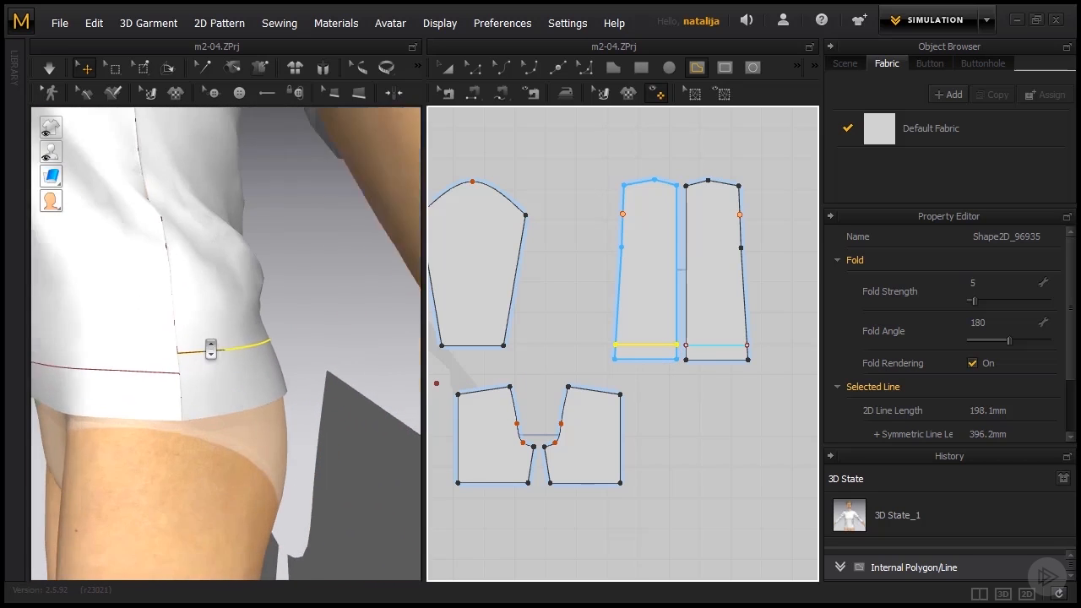
right_click_drag(304, 294, 336, 289)
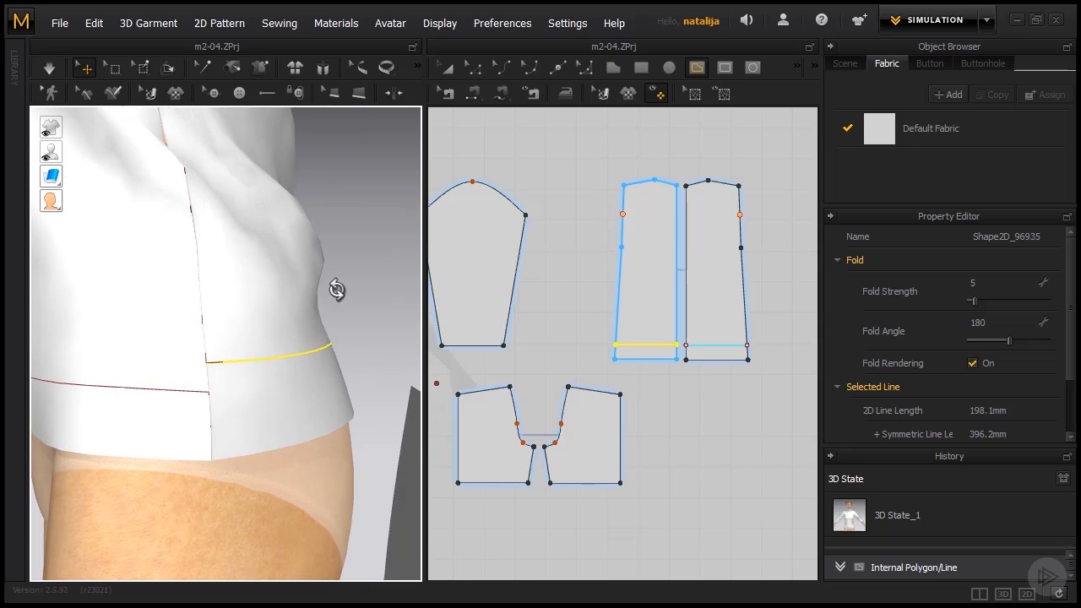
left_click(473, 69)
scroll(652, 367, "up", 3)
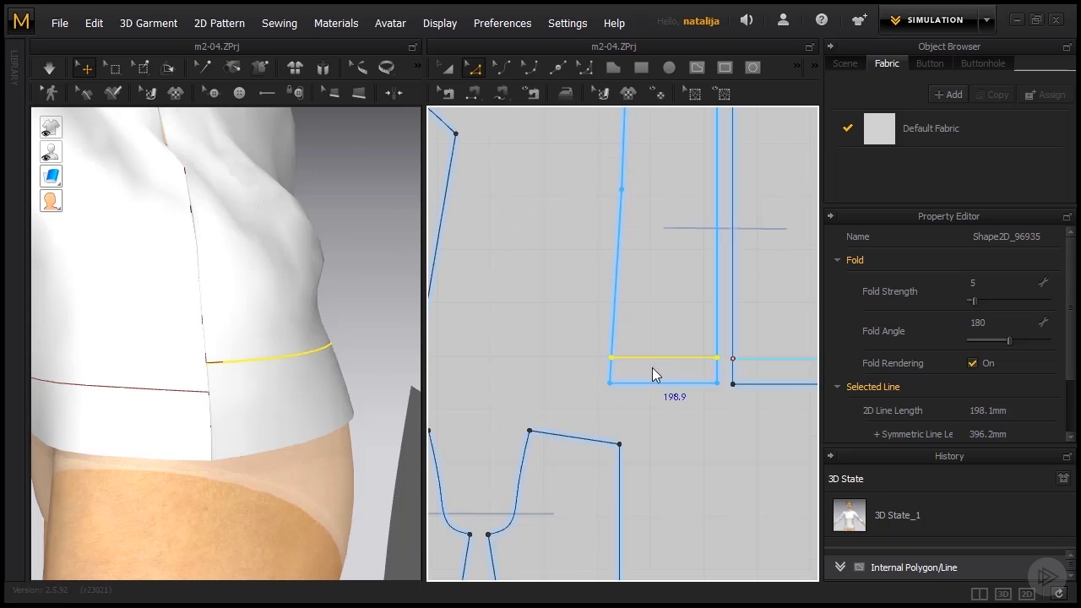
key("Escape")
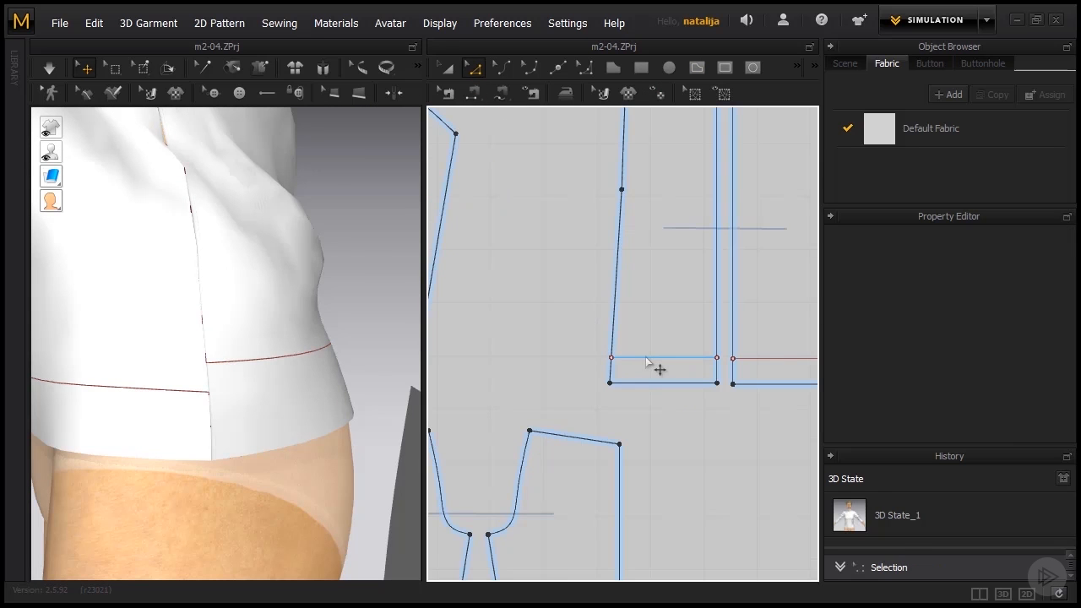
left_click(472, 76)
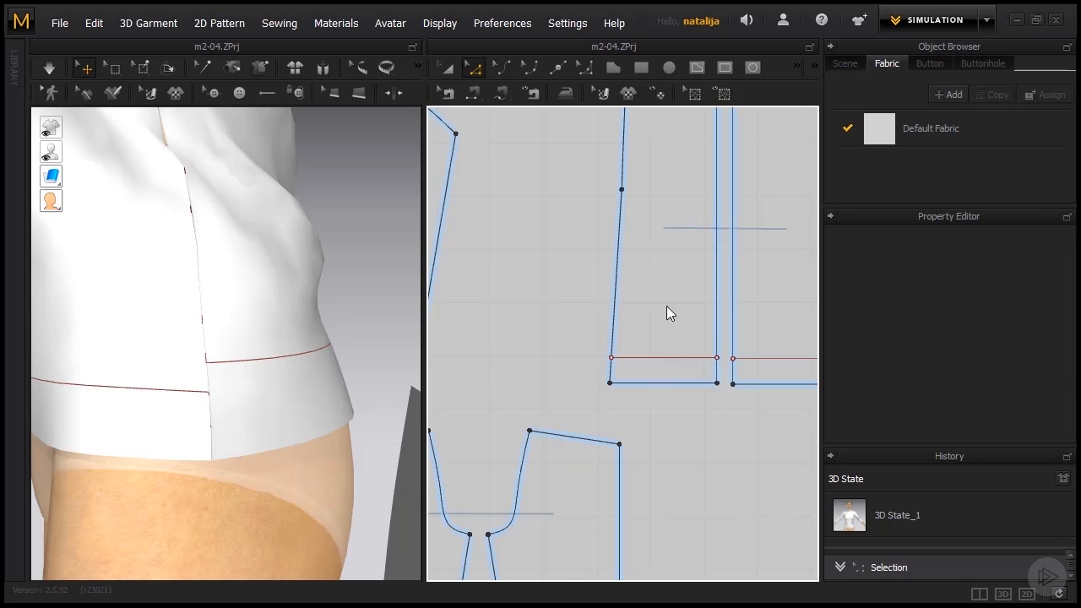
left_click(671, 356)
left_click_drag(673, 357, 610, 366)
Move the outer endpoint of the back hem line outward onto the panel's side outline
scroll(634, 365, "up", 5)
scroll(508, 392, "down", 4)
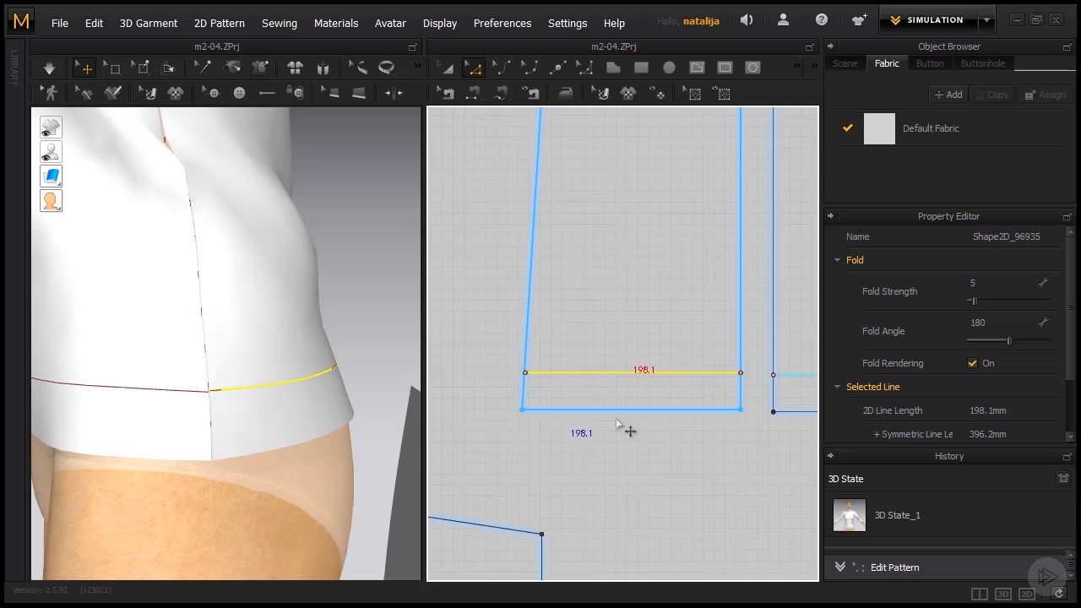
left_click(697, 440)
scroll(526, 387, "up", 5)
scroll(530, 392, "up", 3)
left_click_drag(532, 352, 517, 354)
scroll(499, 366, "down", 9)
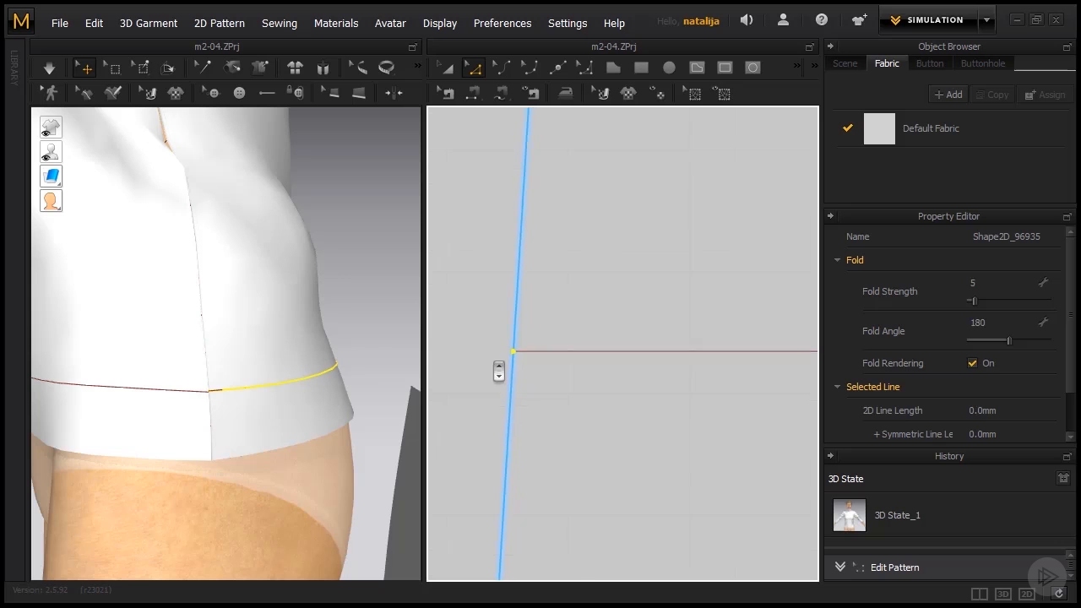
scroll(774, 364, "up", 3)
scroll(667, 376, "down", 3)
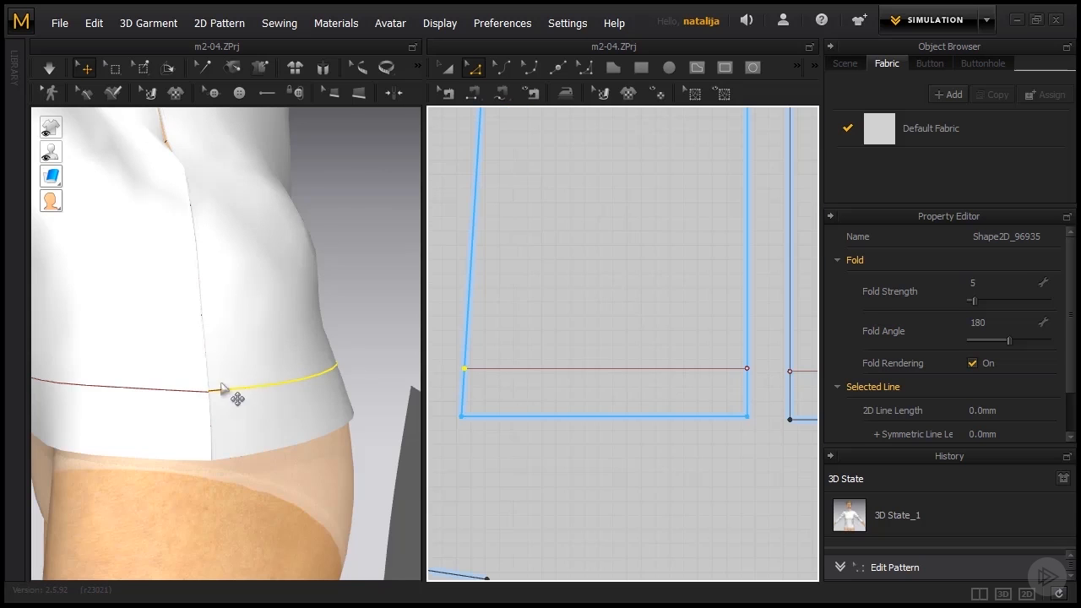
Fine-tune the back hem line's height so it meets the front hem line at the side seam
scroll(236, 393, "up", 3)
scroll(462, 408, "up", 3)
scroll(490, 389, "up", 1)
left_click(538, 318)
scroll(515, 321, "up", 1)
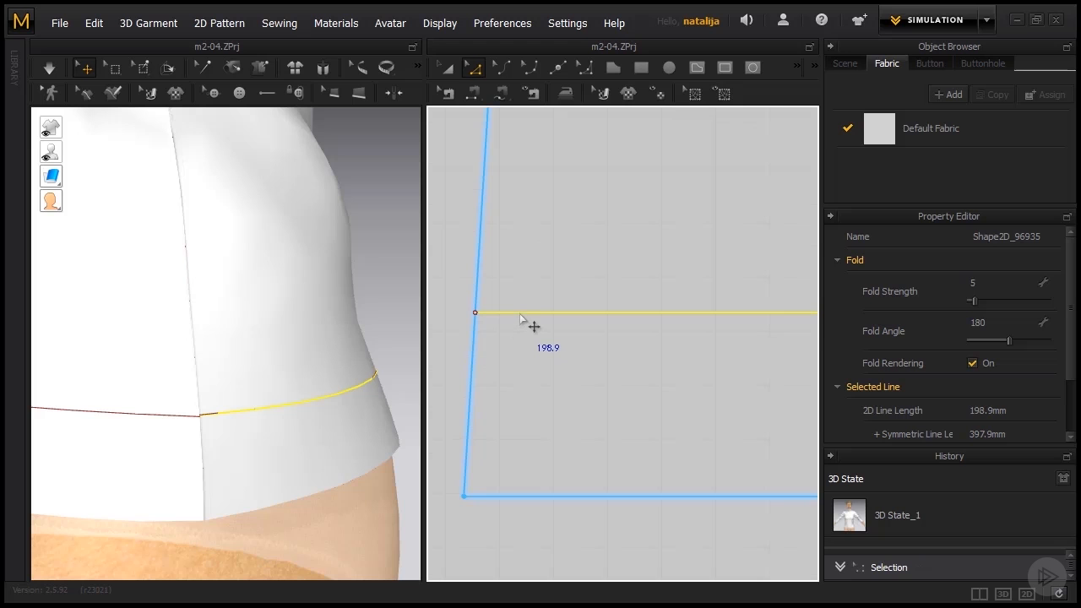
left_click_drag(519, 314, 520, 317)
scroll(512, 364, "down", 3)
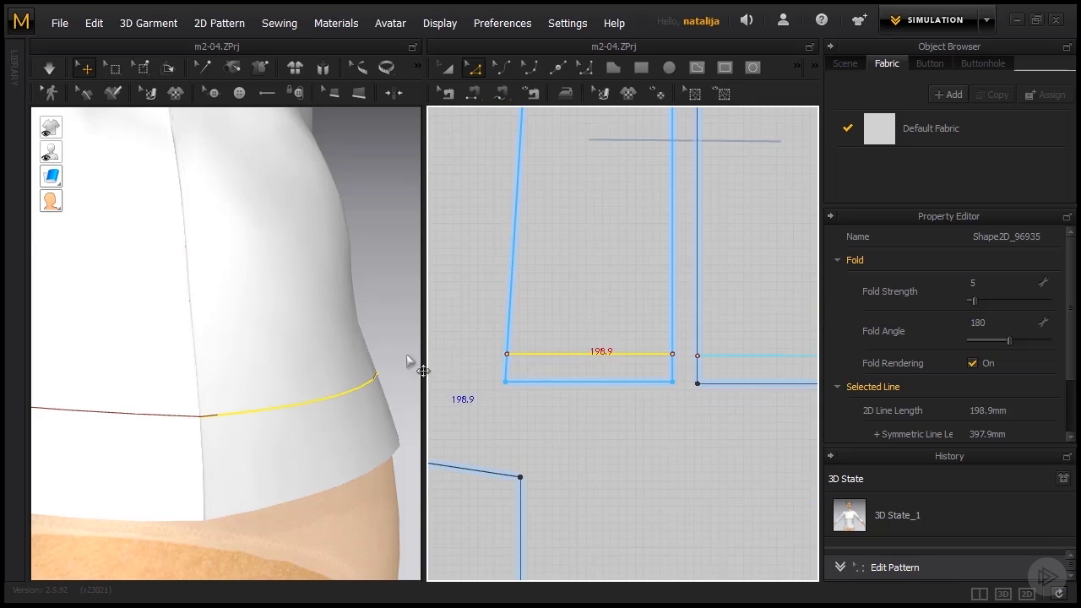
left_click(363, 291)
Cut and sew the front bodice panels along their internal hem line to separate the hem bands
scroll(370, 303, "up", 2)
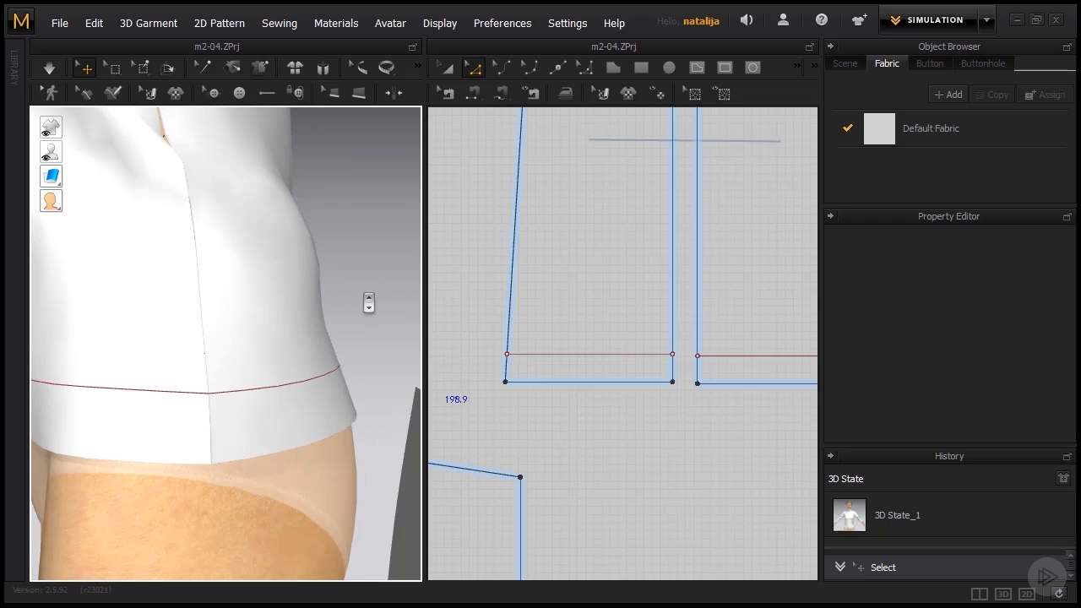
scroll(332, 342, "down", 3)
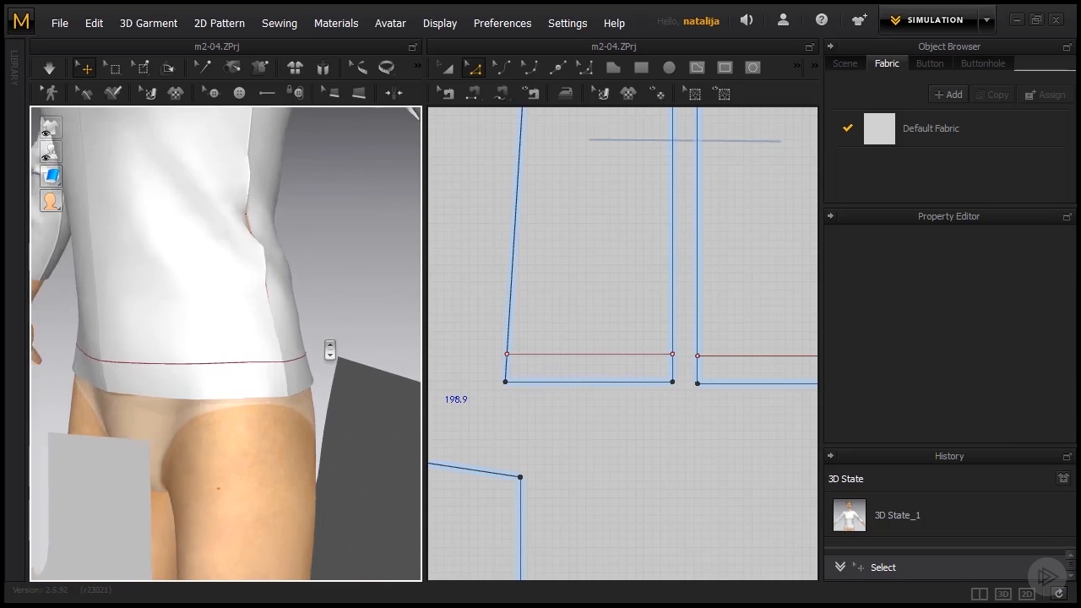
scroll(331, 349, "down", 4)
scroll(490, 367, "down", 2)
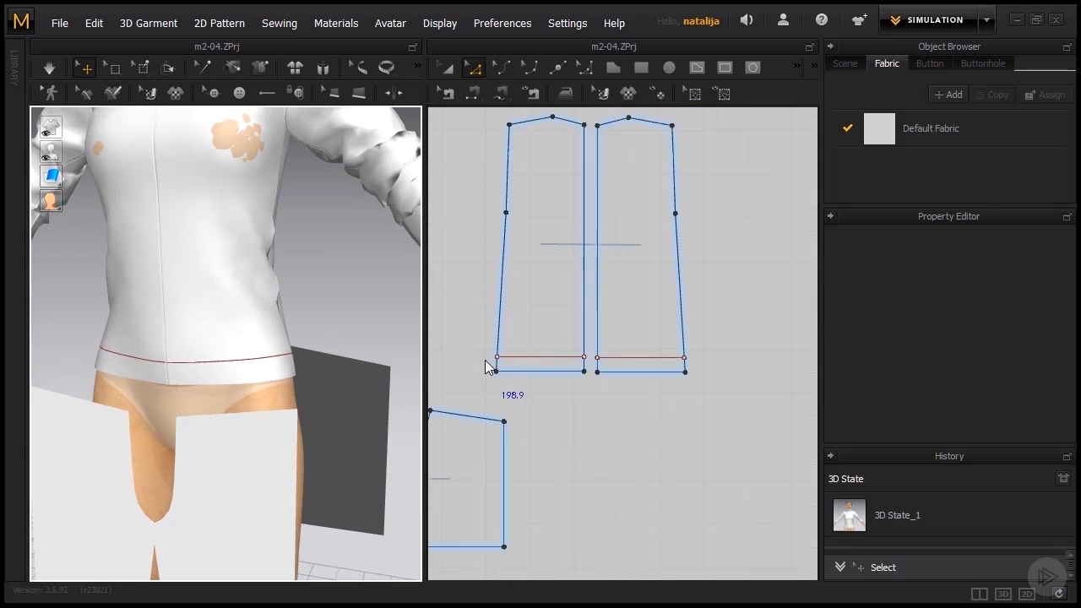
scroll(529, 357, "down", 3)
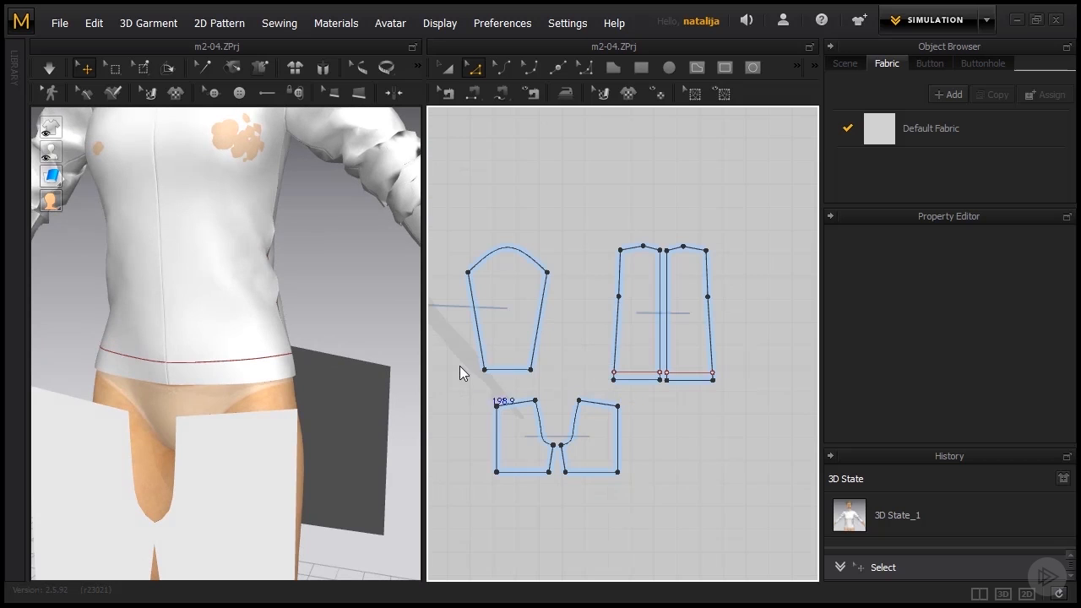
right_click_drag(456, 377, 624, 380)
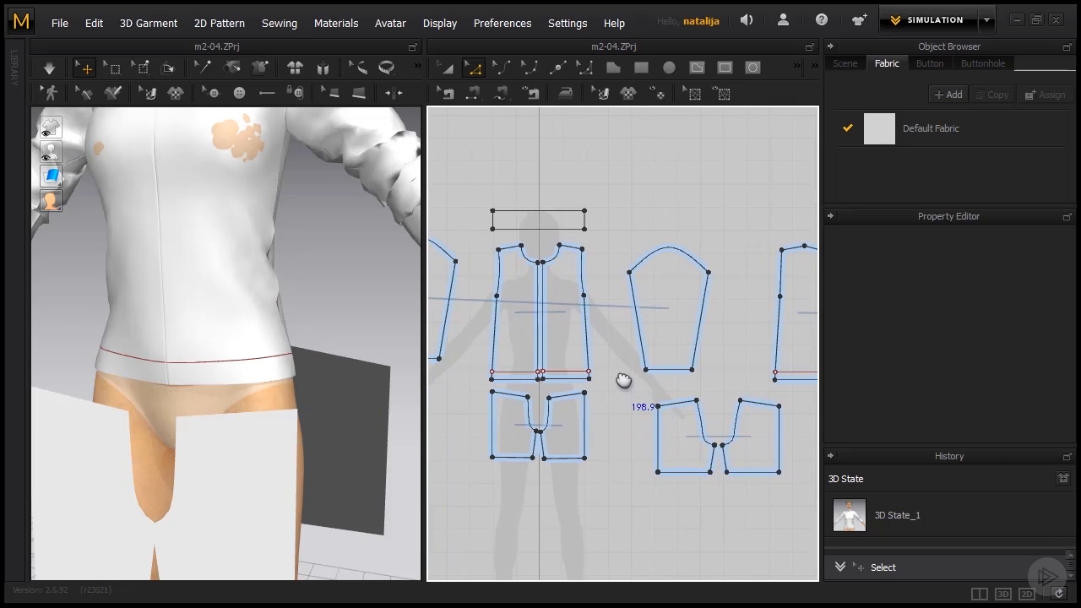
left_click(522, 371)
right_click(522, 373)
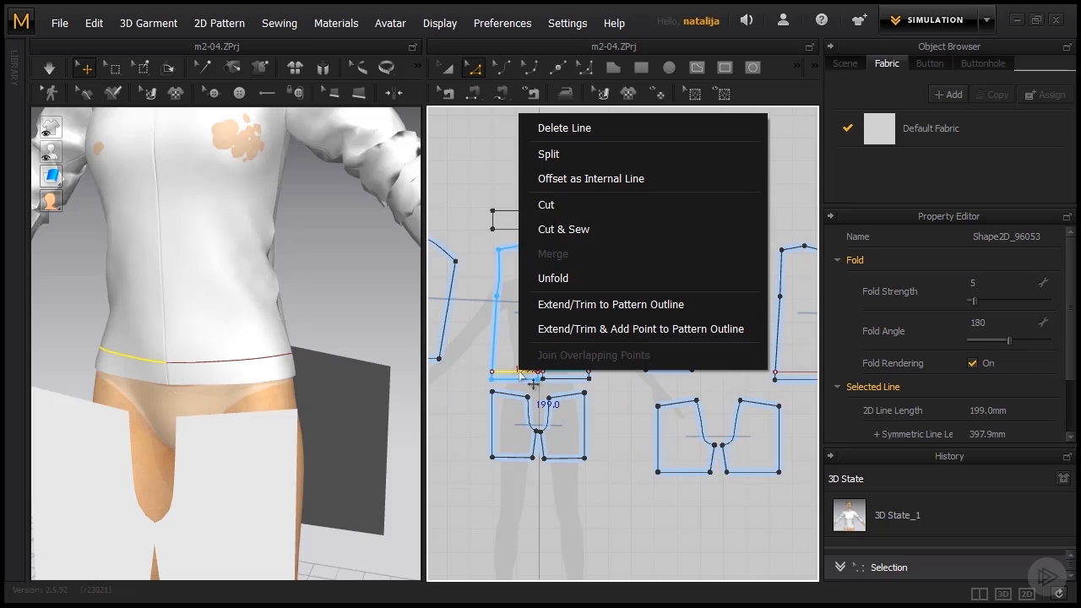
left_click(542, 233)
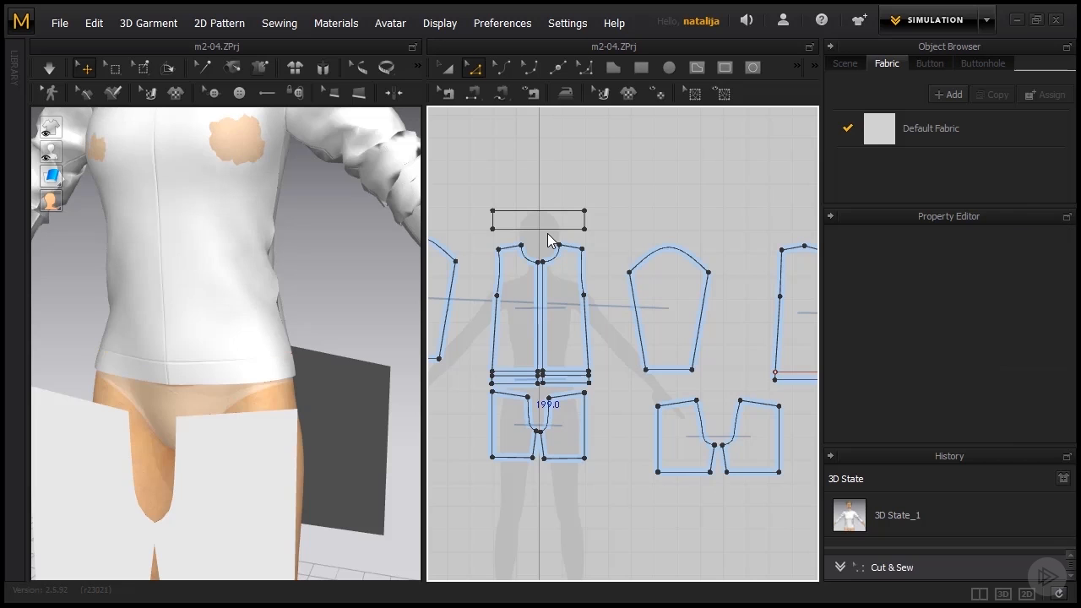
Examine the seam joining the front bodice panel to its hem band with the Edit Sewing tool
left_click(445, 97)
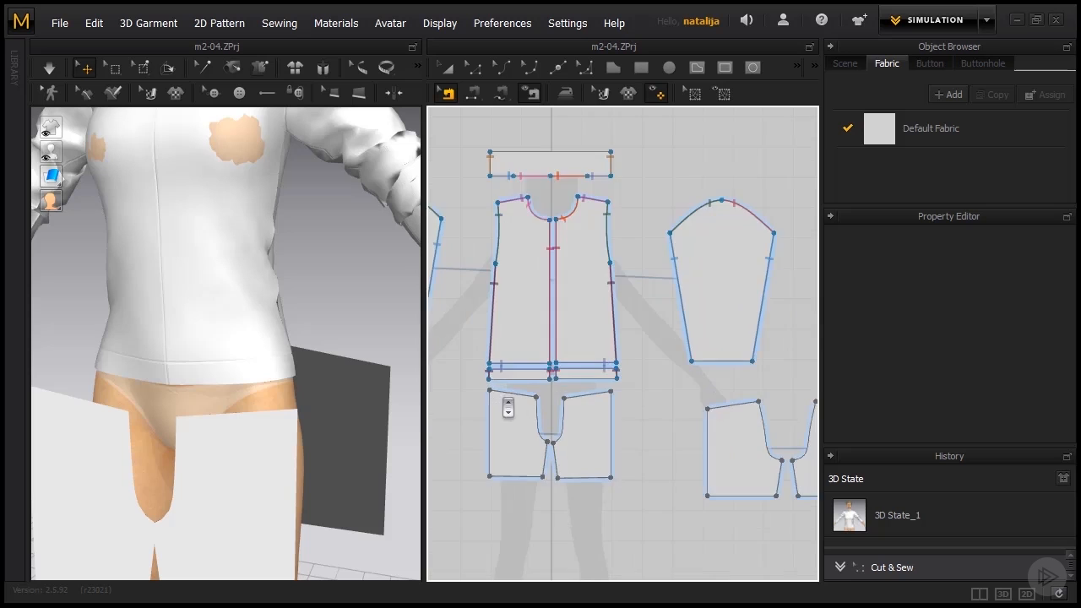
scroll(512, 407, "up", 4)
scroll(509, 401, "up", 2)
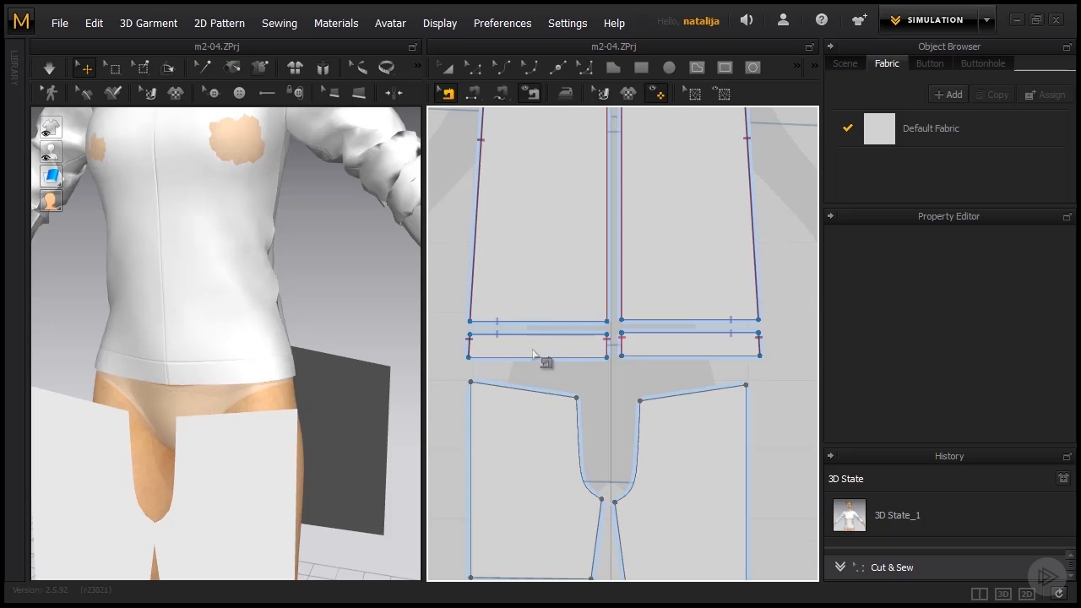
scroll(537, 356, "up", 2)
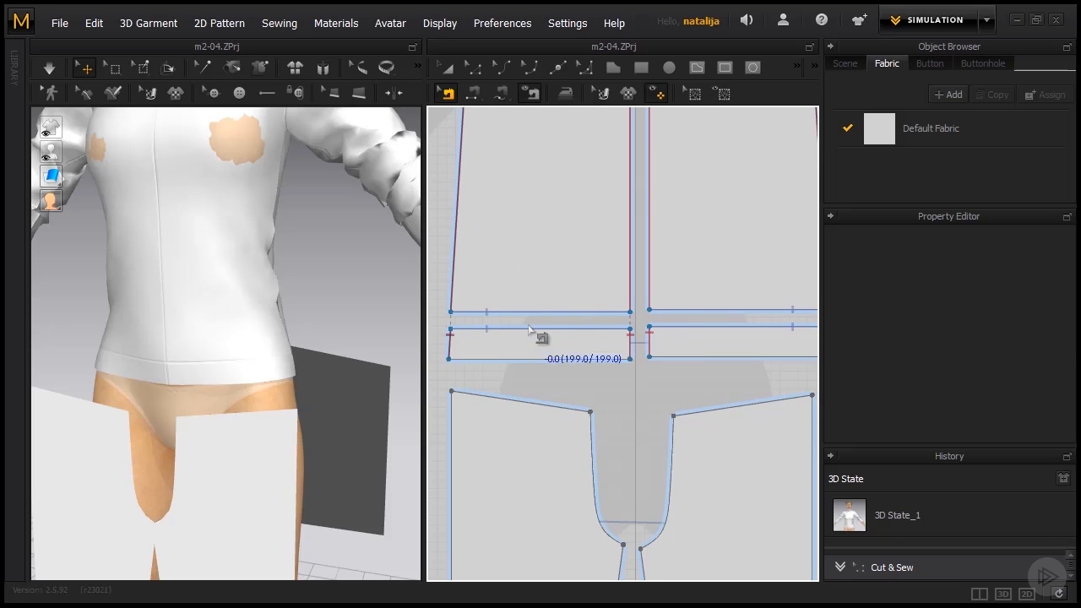
left_click(531, 329)
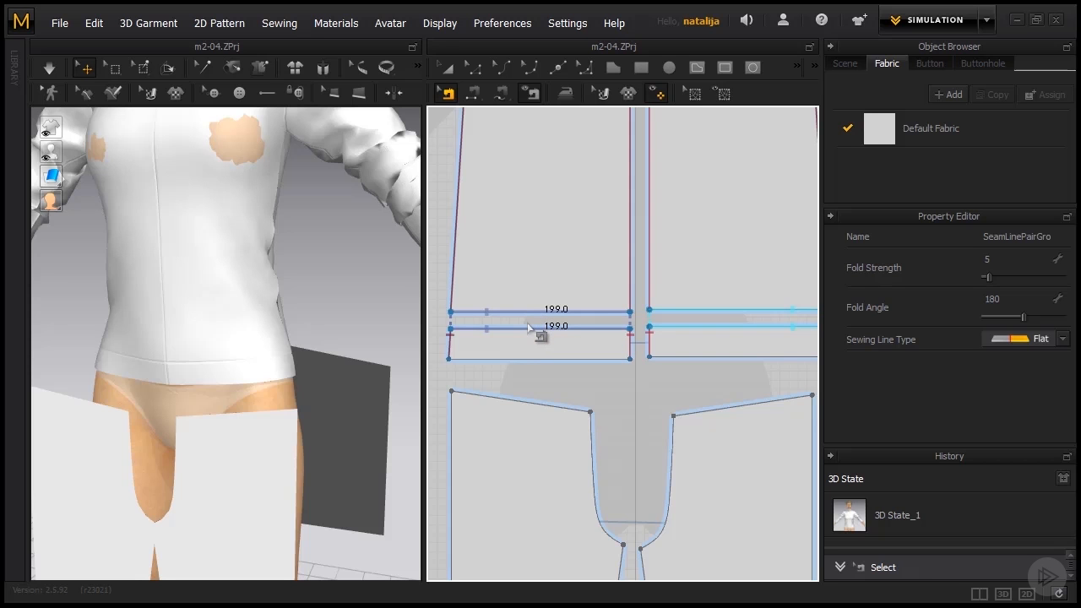
scroll(532, 331, "down", 5)
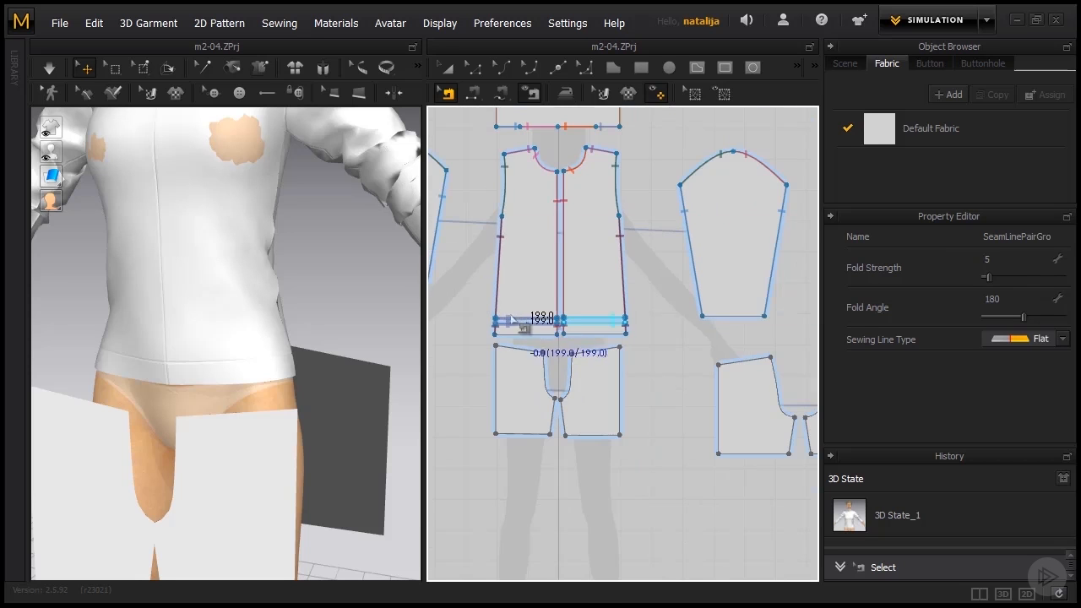
Cut and sew the back bodice panels along their internal hem line to separate the hem bands
left_click(473, 68)
scroll(546, 239, "down", 1)
scroll(546, 239, "down", 2)
scroll(714, 307, "up", 3)
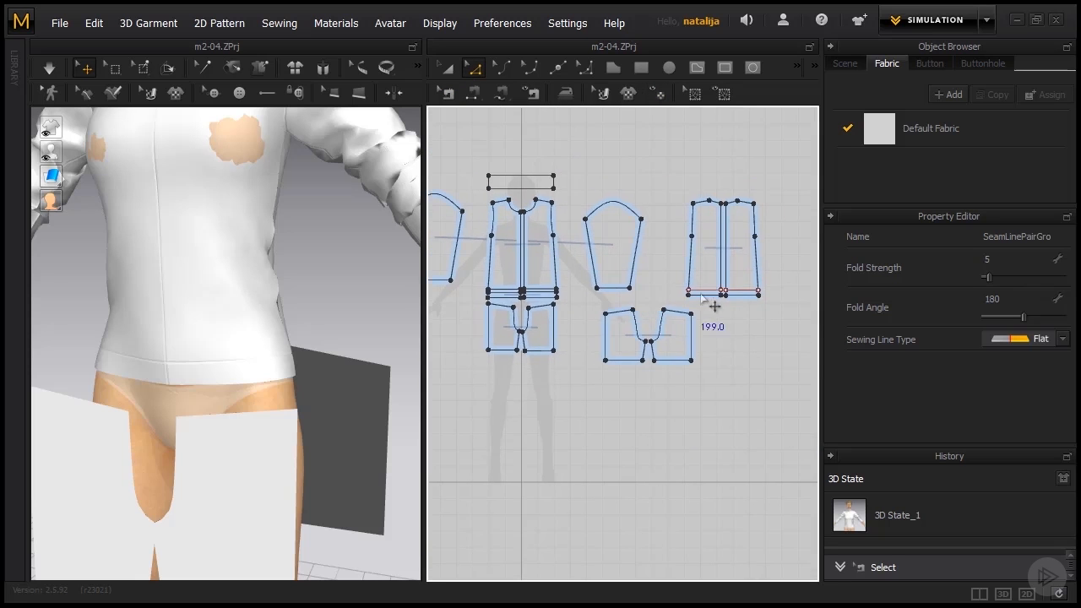
left_click(708, 295)
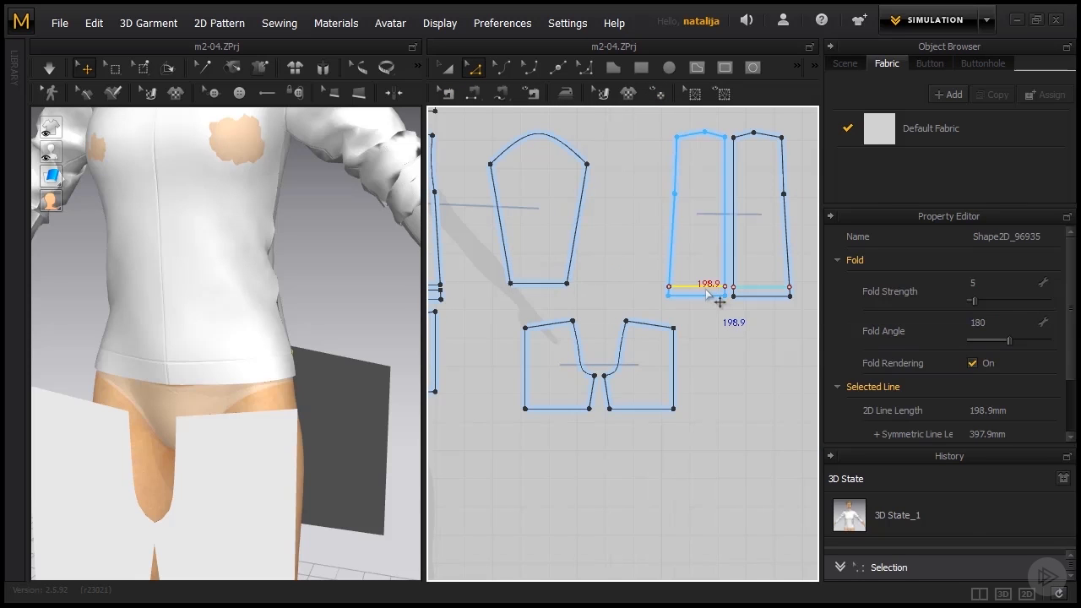
right_click(707, 292)
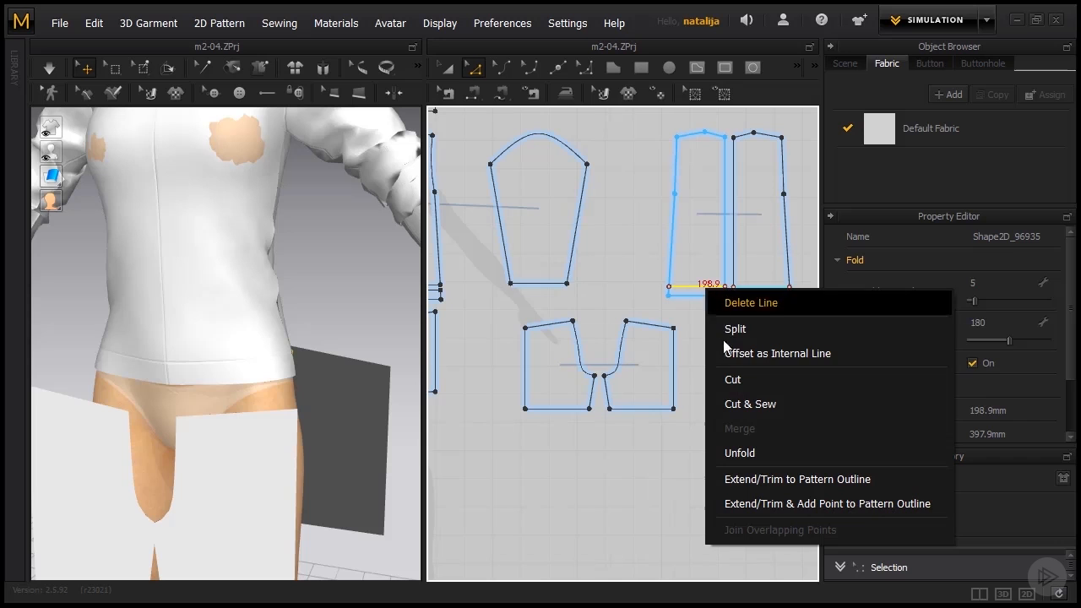
left_click(743, 403)
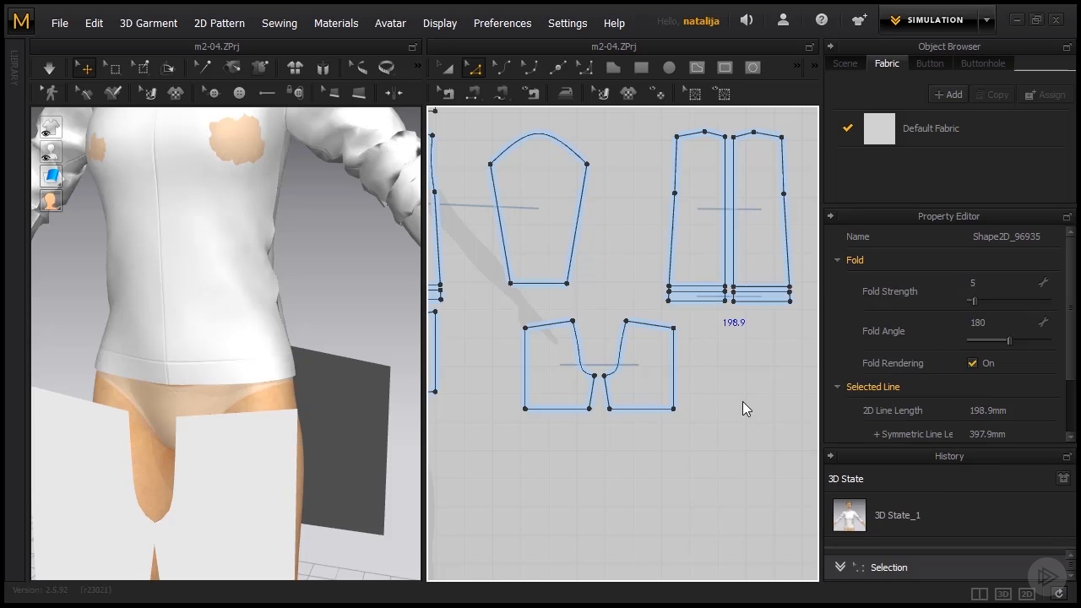
Merge the two front hem band halves along their centre edge into one piece
scroll(742, 397, "down", 4)
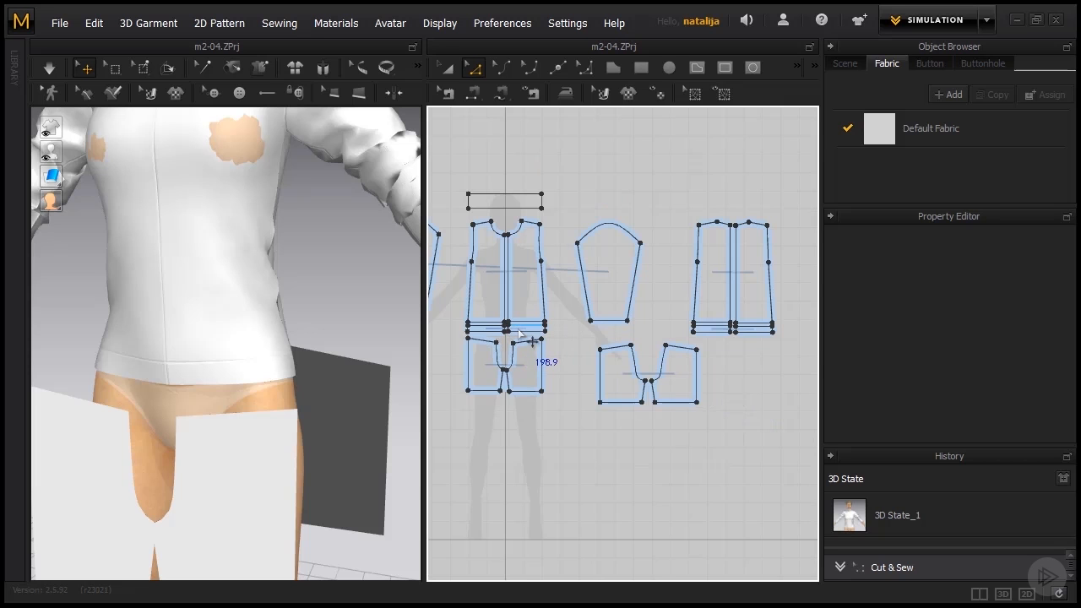
scroll(501, 343, "up", 5)
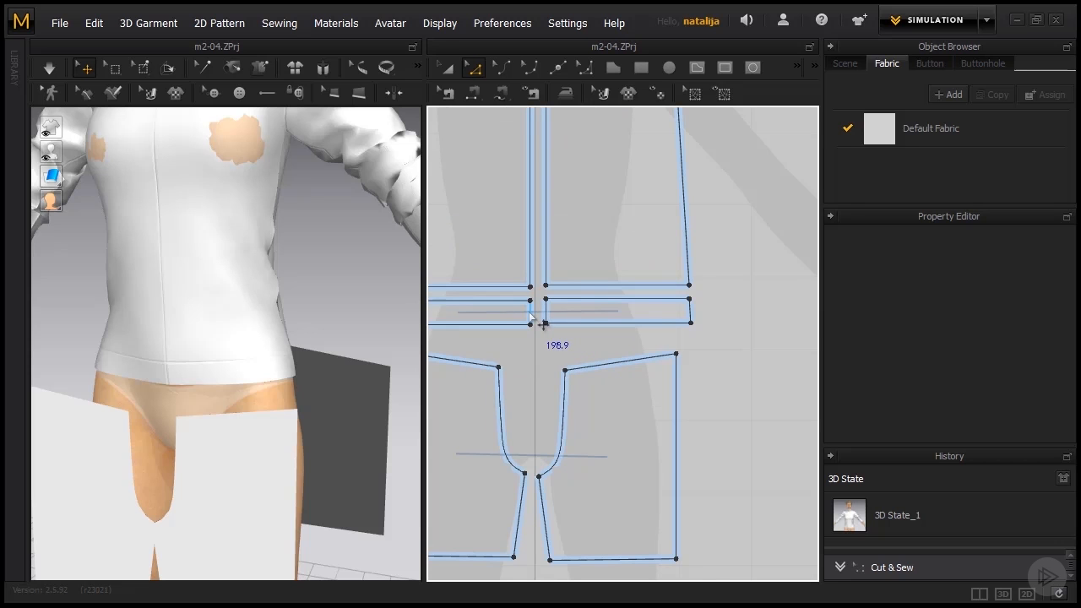
left_click(532, 316)
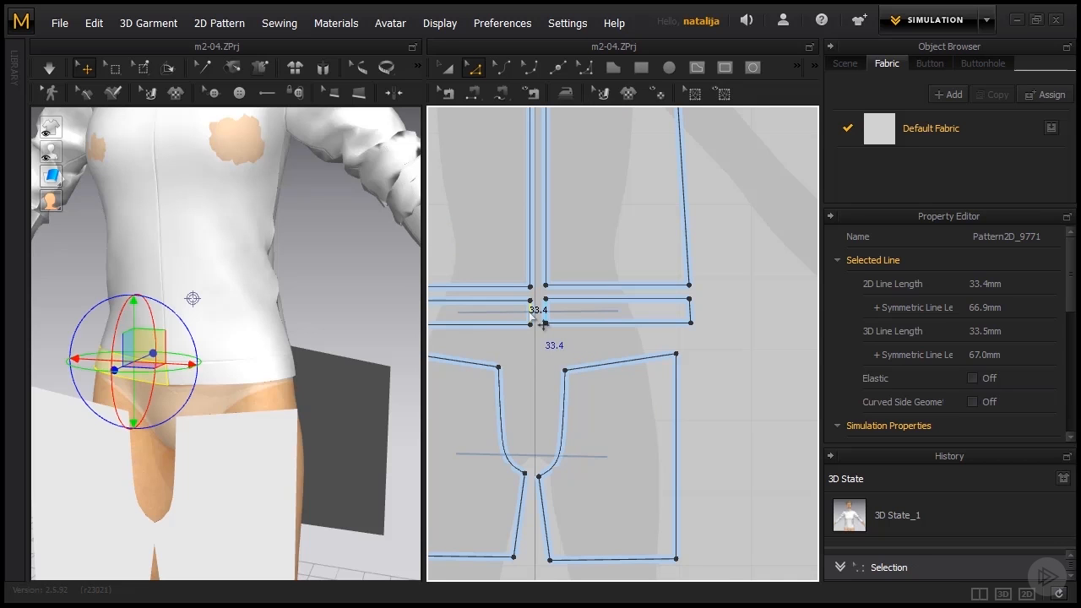
right_click(530, 312)
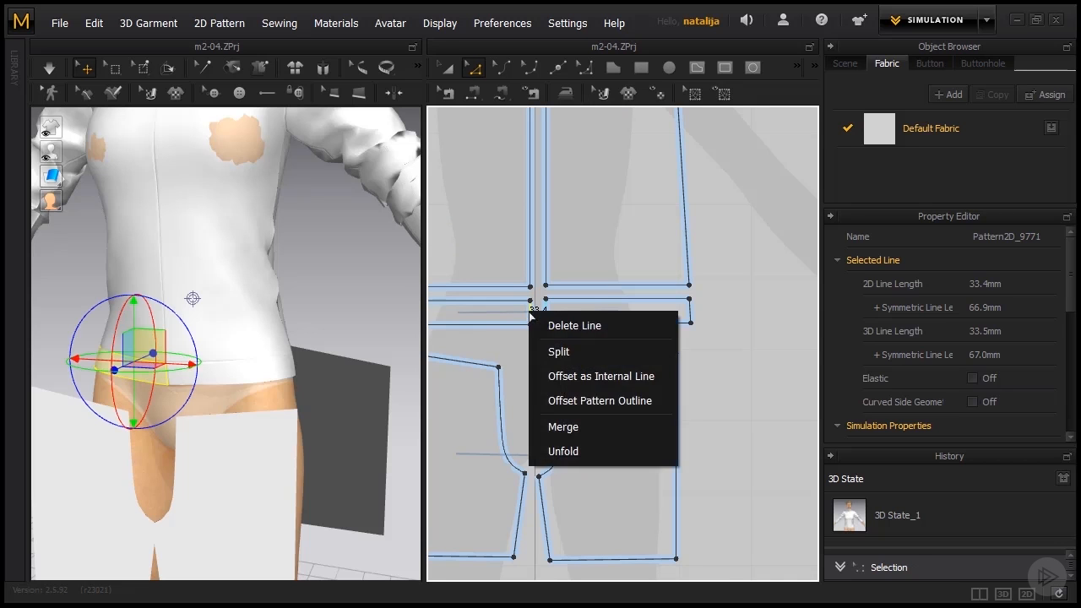
left_click(568, 427)
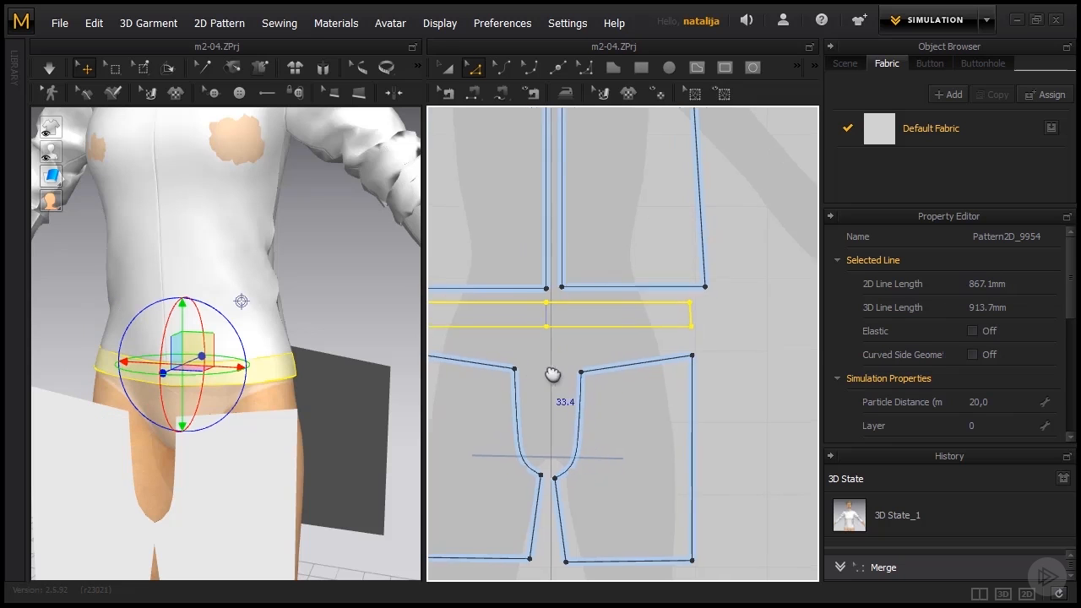
Check the seams joining both front bodice panels to the merged front hem band with the Edit Sewing tool
left_click(444, 94)
scroll(601, 237, "down", 2)
left_click(529, 290)
left_click(529, 283)
left_click(594, 291)
left_click(595, 280)
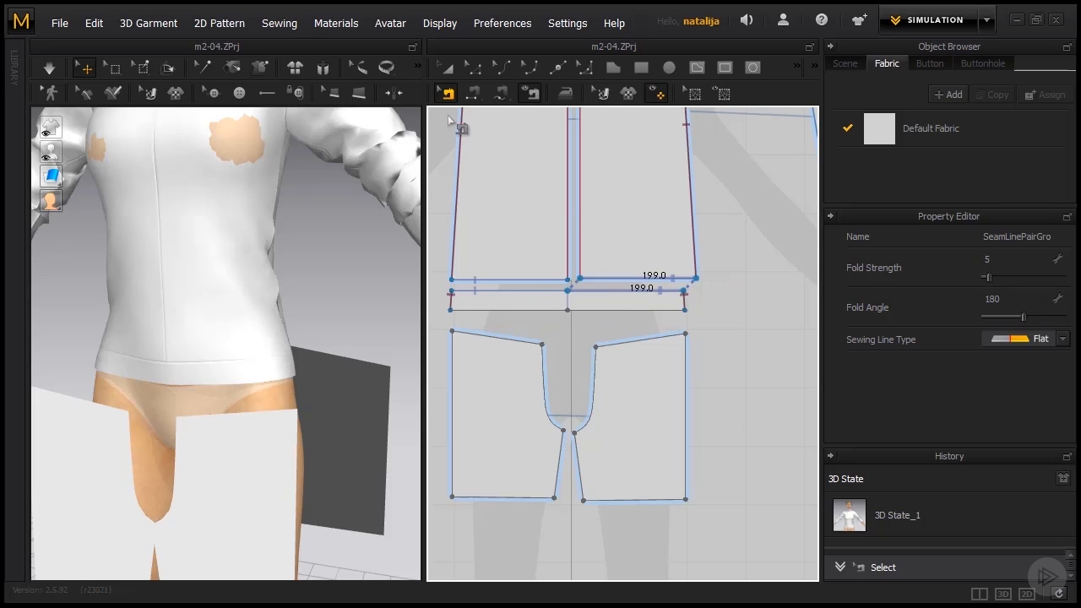
Merge the two back hem band halves along their centre edge into one piece
left_click(475, 68)
scroll(499, 247, "down", 1)
scroll(499, 246, "down", 2)
scroll(666, 313, "down", 2)
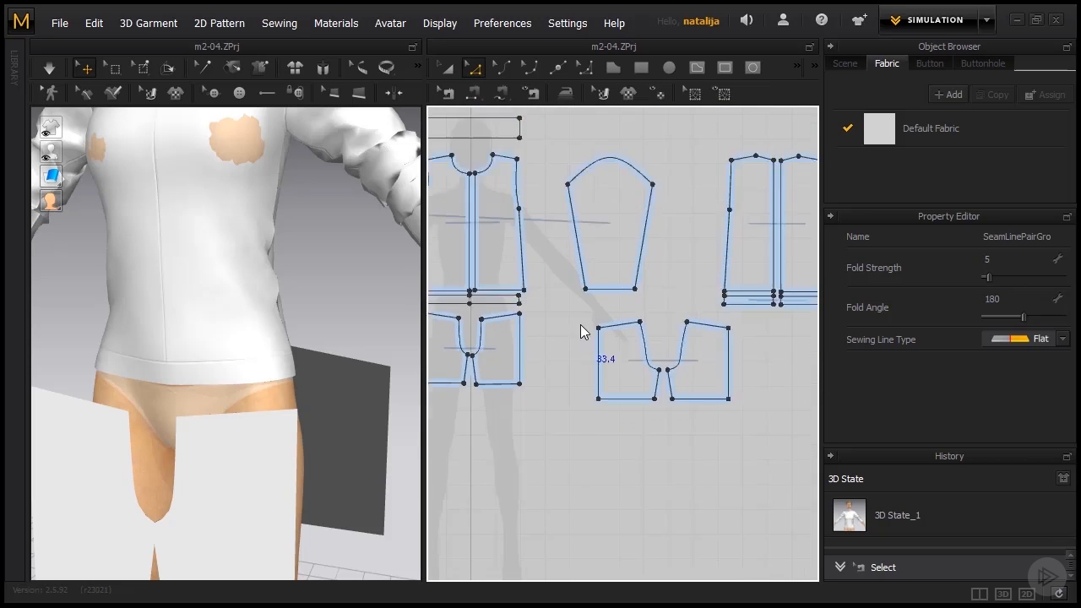
scroll(675, 338, "up", 5)
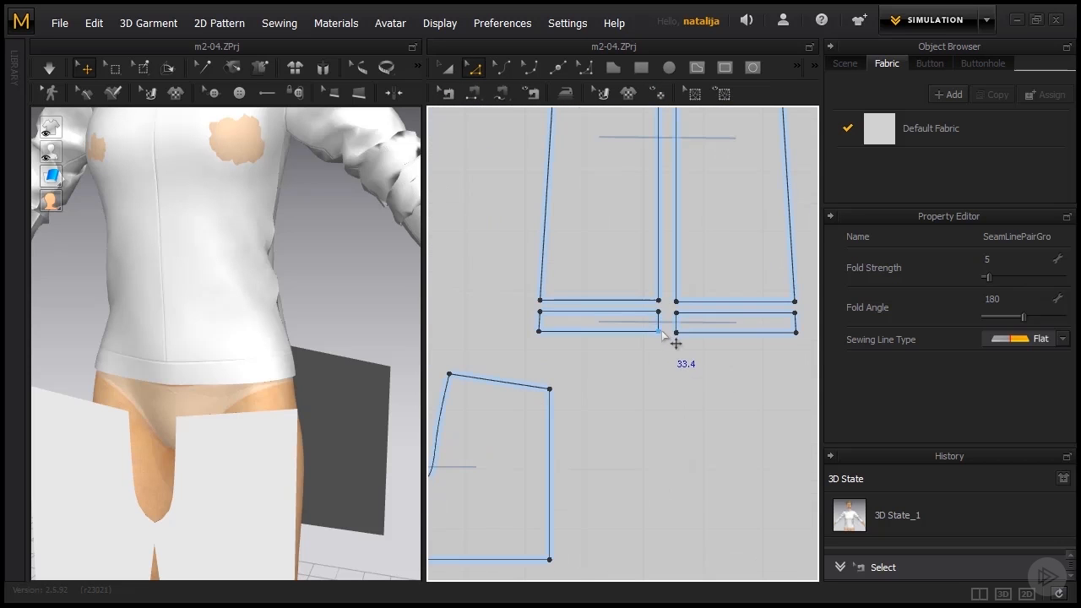
left_click(661, 327)
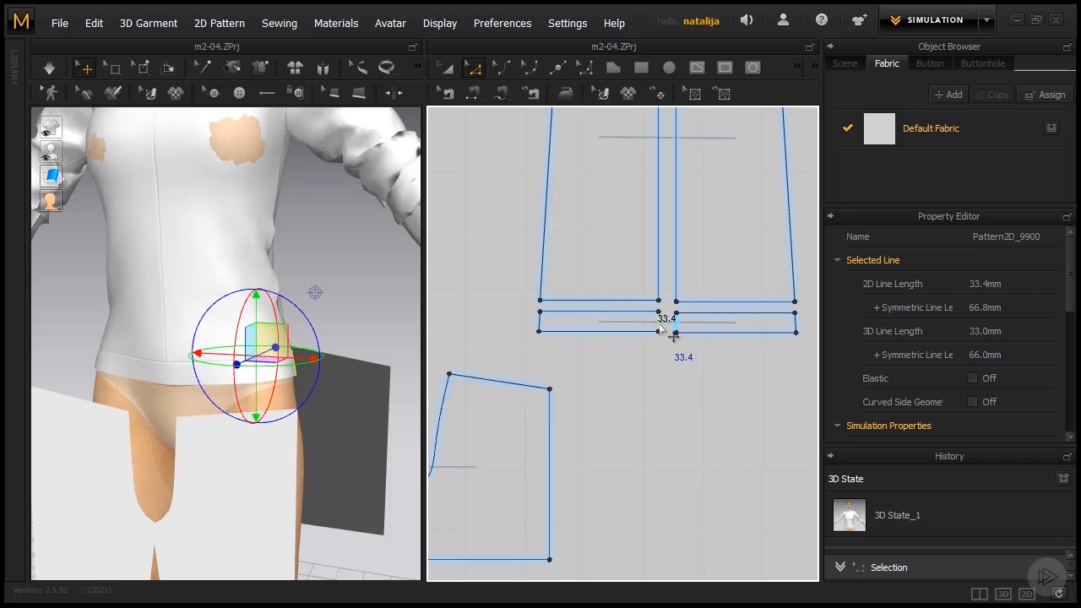
right_click(662, 325)
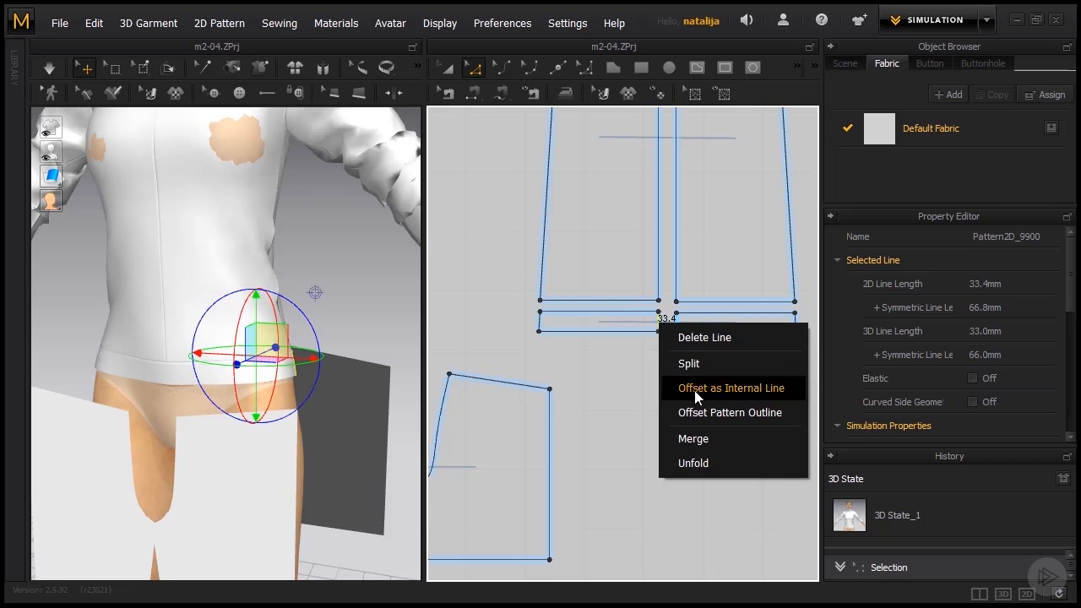
left_click(694, 436)
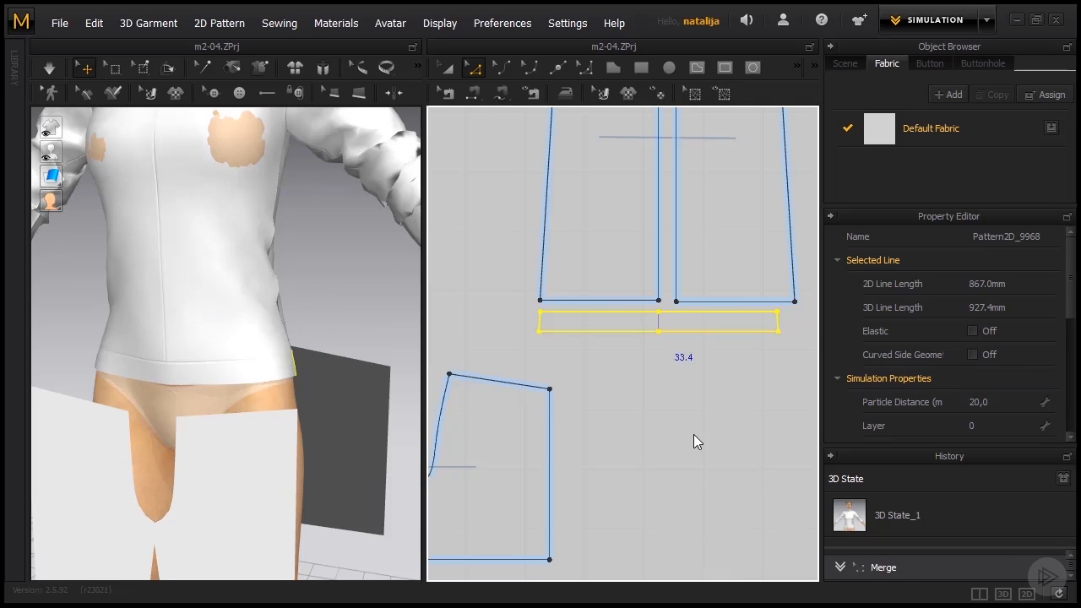
Sew the two front shorts panels together along their curved crotch edges with Segment Sewing
scroll(615, 386, "down", 4)
scroll(623, 389, "down", 1)
middle_click_drag(573, 370, 645, 360)
right_click_drag(285, 386, 310, 379)
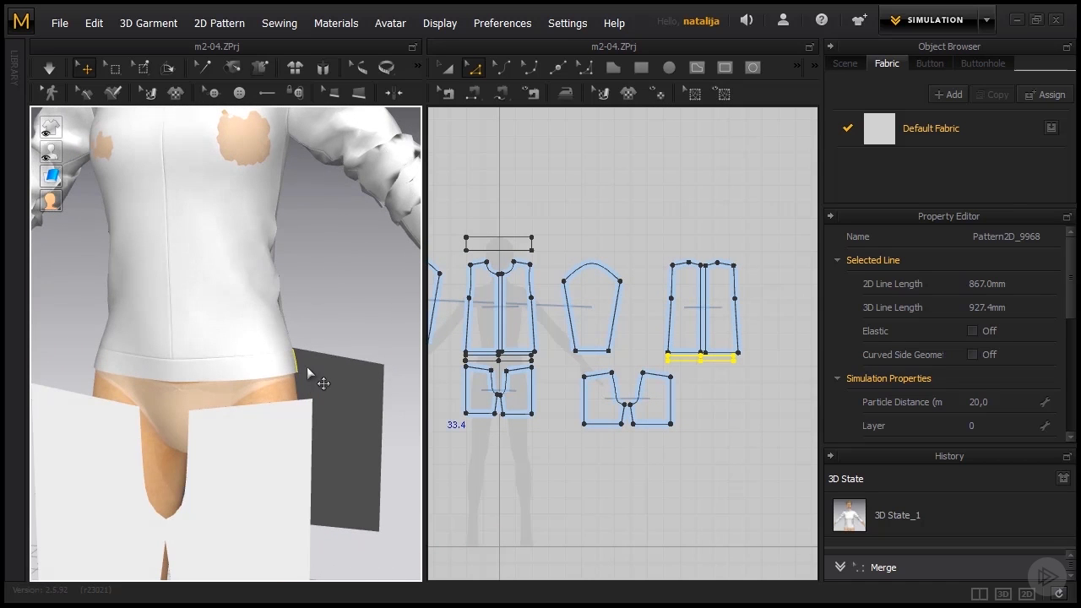
scroll(334, 359, "down", 1)
middle_click_drag(511, 439, 549, 422)
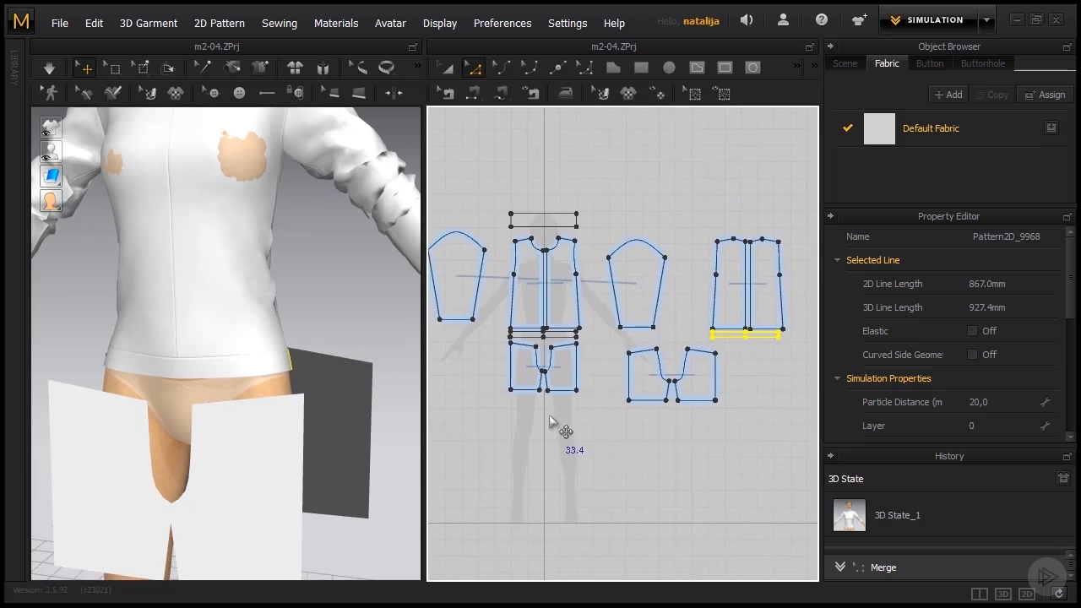
scroll(317, 437, "down", 1)
middle_click_drag(312, 500, 321, 454)
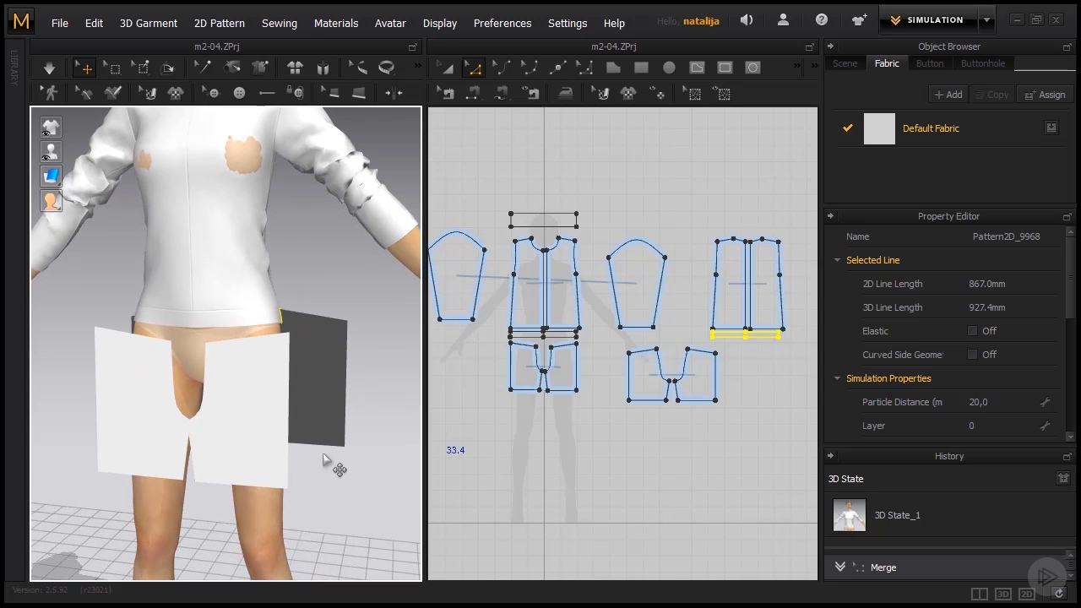
left_click(474, 98)
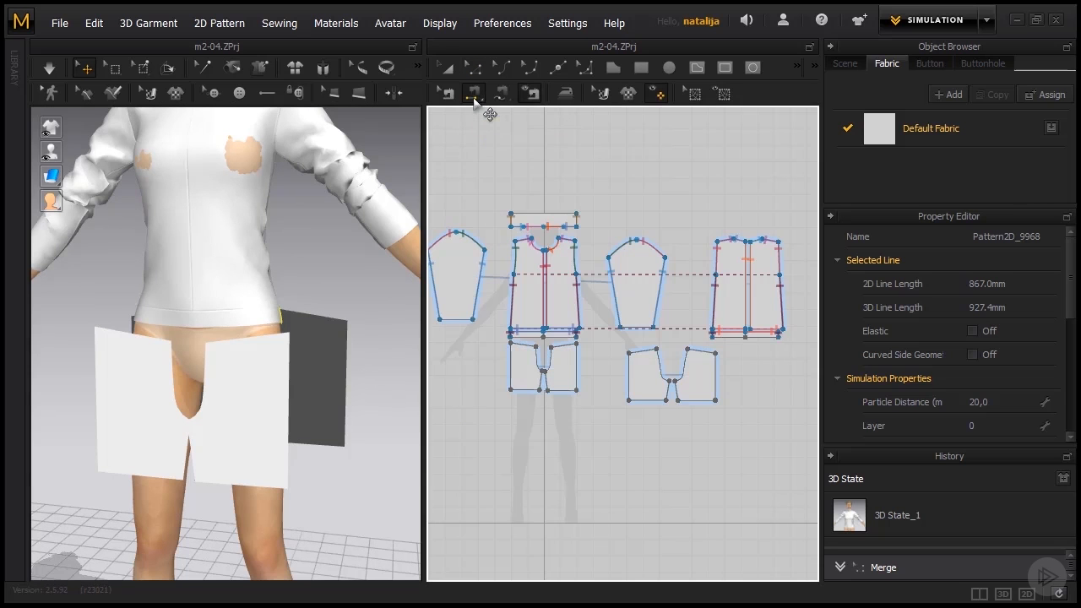
left_click(280, 426)
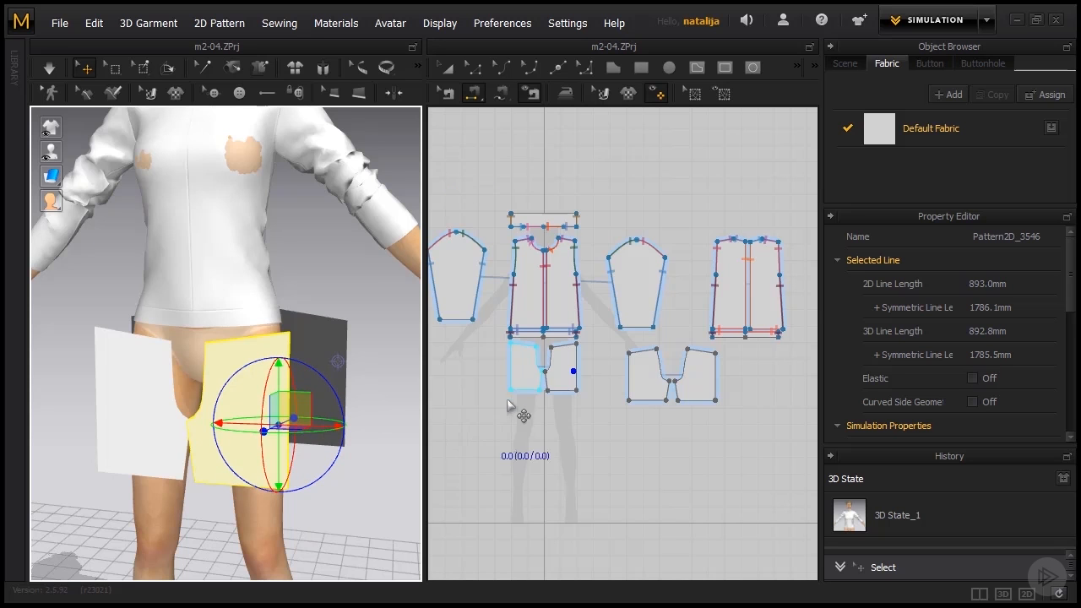
scroll(517, 399, "up", 2)
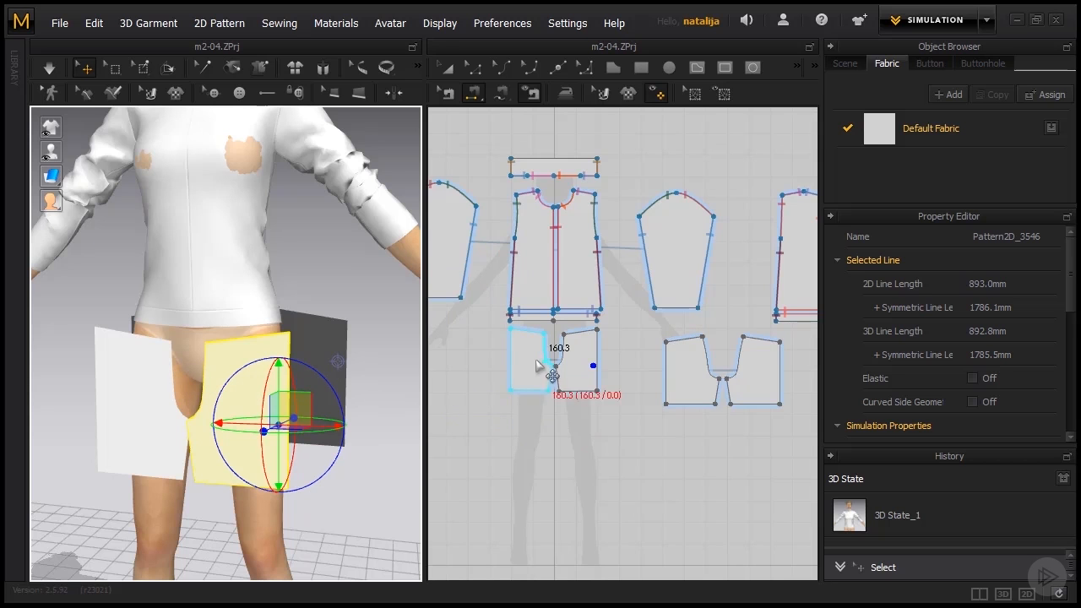
scroll(547, 359, "up", 2)
left_click(557, 338)
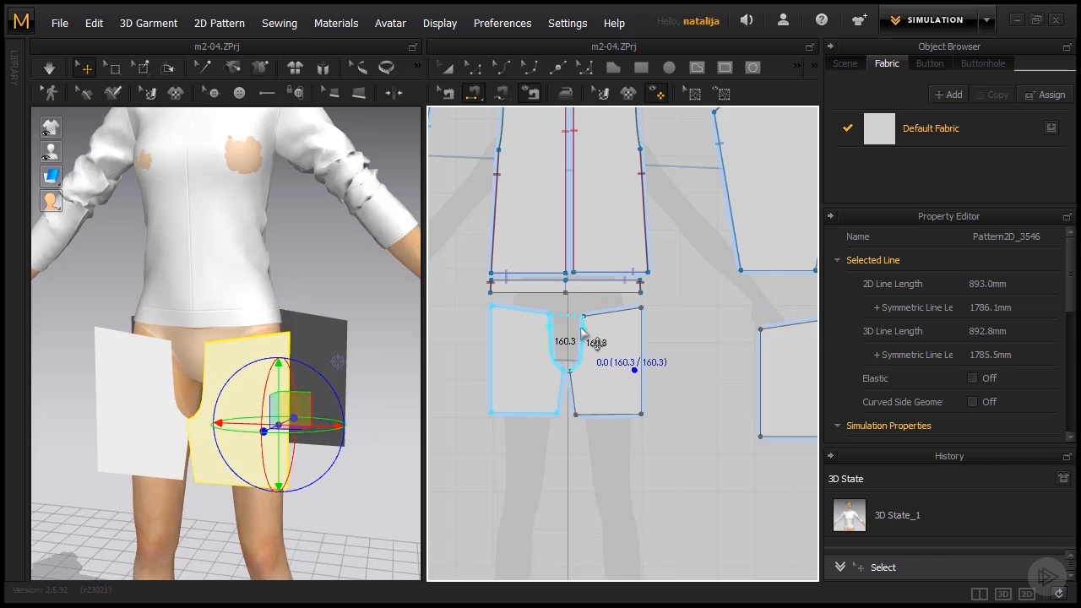
left_click(580, 343)
Sew the two back shorts panels together along their curved crotch edges
right_click_drag(670, 386, 560, 400)
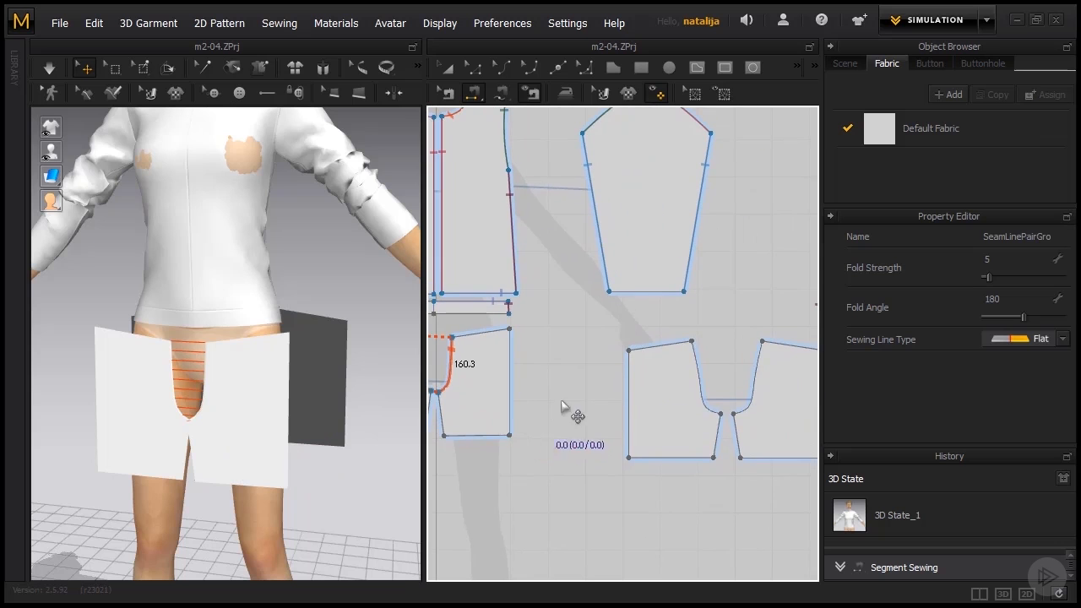
left_click(691, 359)
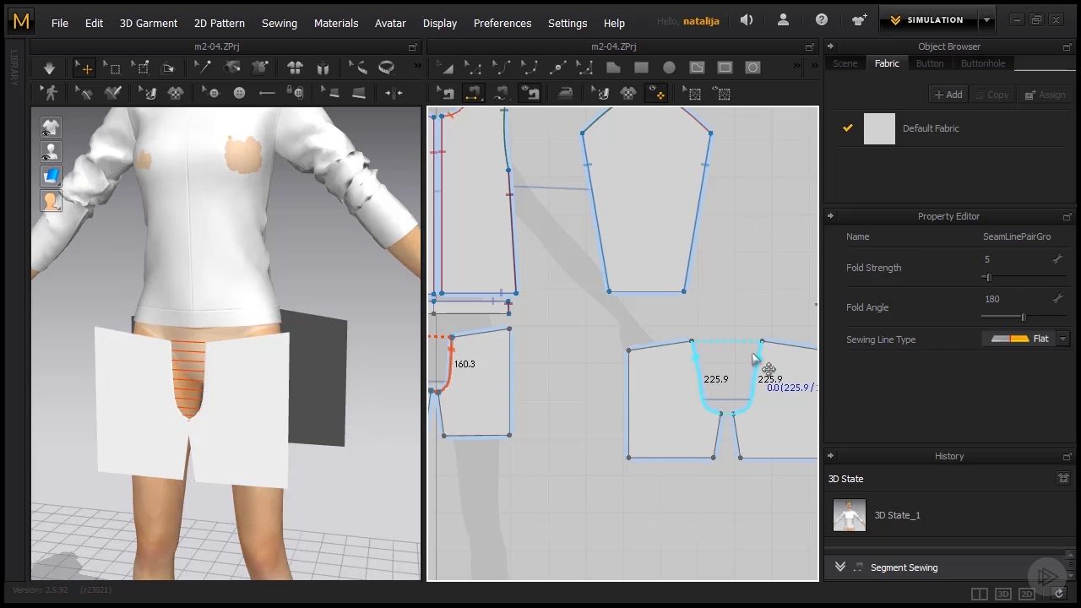
left_click(754, 359)
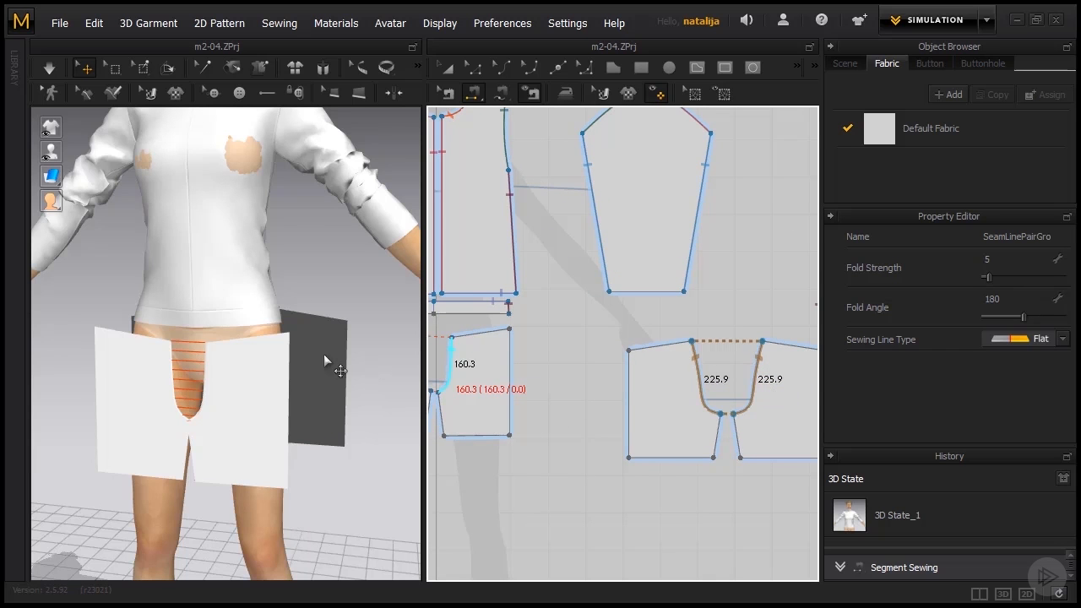
Sew the outer side edge of the front shorts panel to the matching side edge of the back shorts panel
right_click_drag(296, 418, 259, 409)
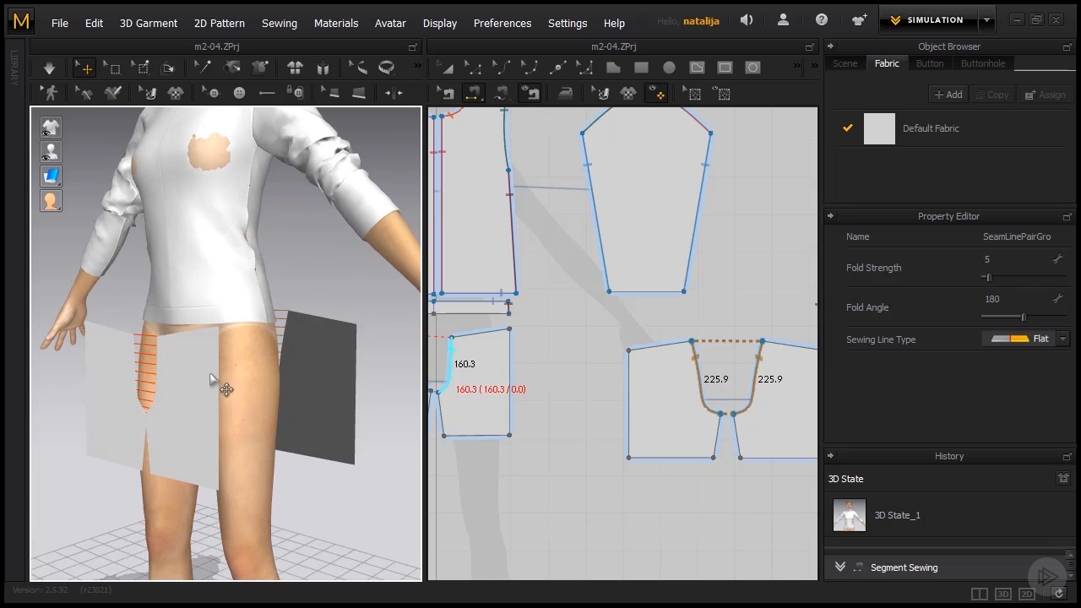
left_click(213, 393)
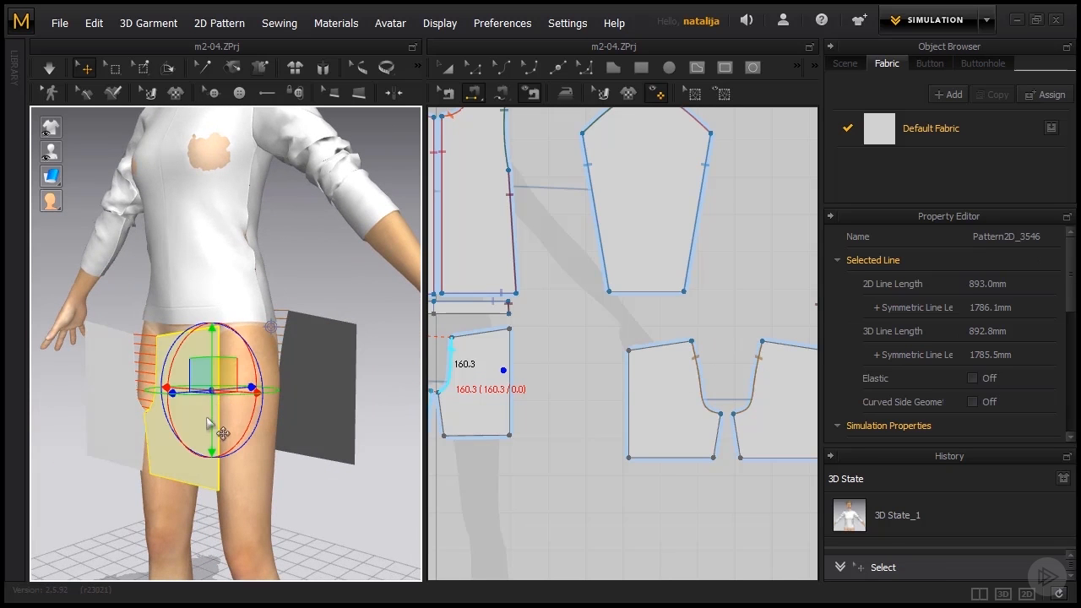
left_click(348, 380)
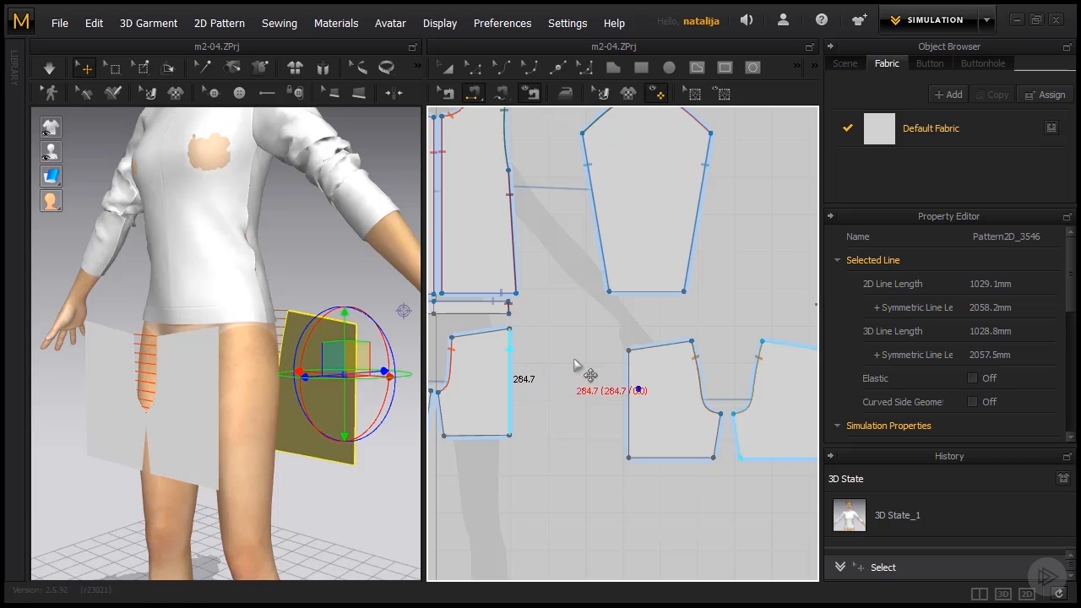
left_click(627, 395)
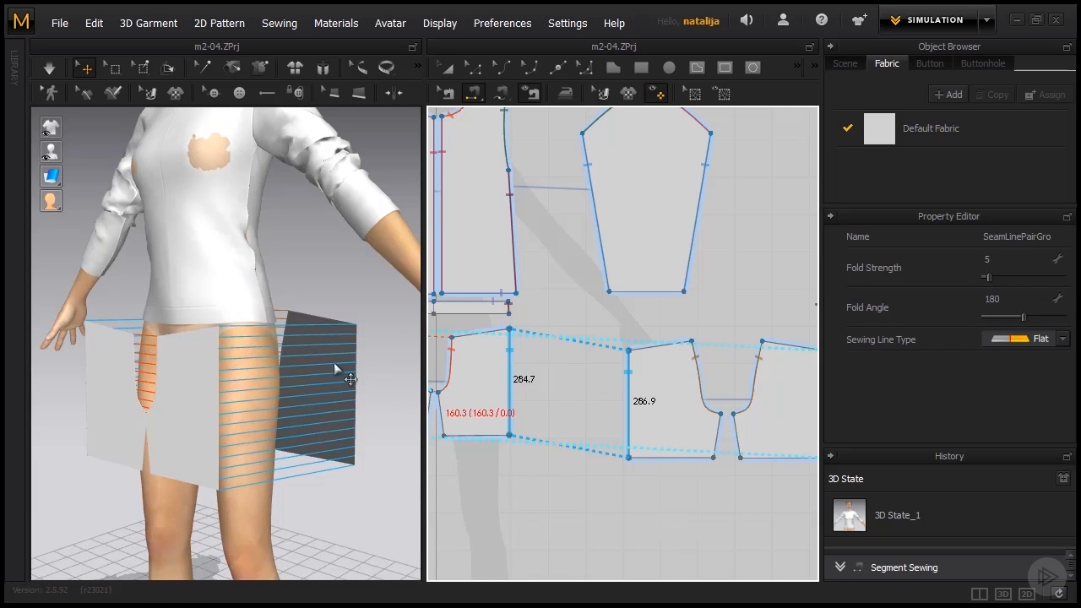
Sew the inner leg edge of the front shorts panel to the inner leg edge of the matching back shorts panel
right_click_drag(268, 383, 287, 335)
right_click_drag(227, 390, 191, 421)
left_click(180, 385)
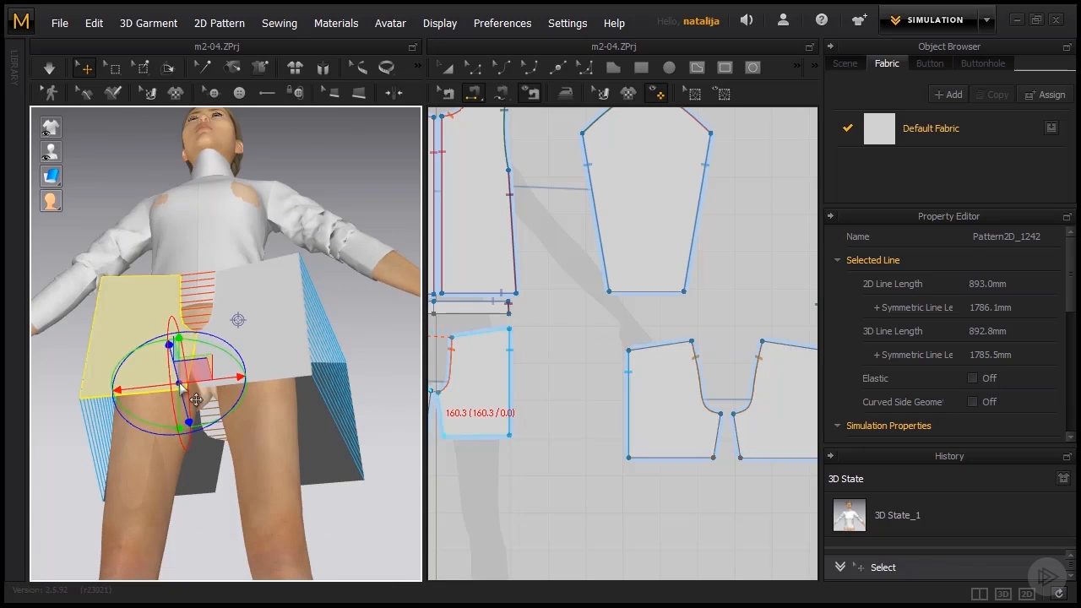
scroll(527, 450, "down", 5)
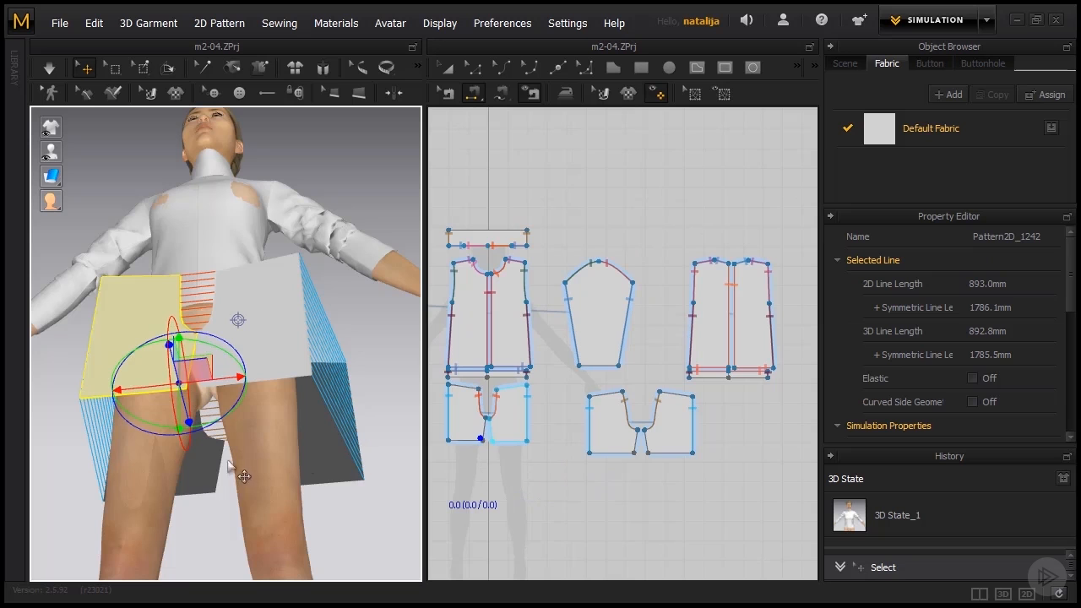
left_click(213, 482)
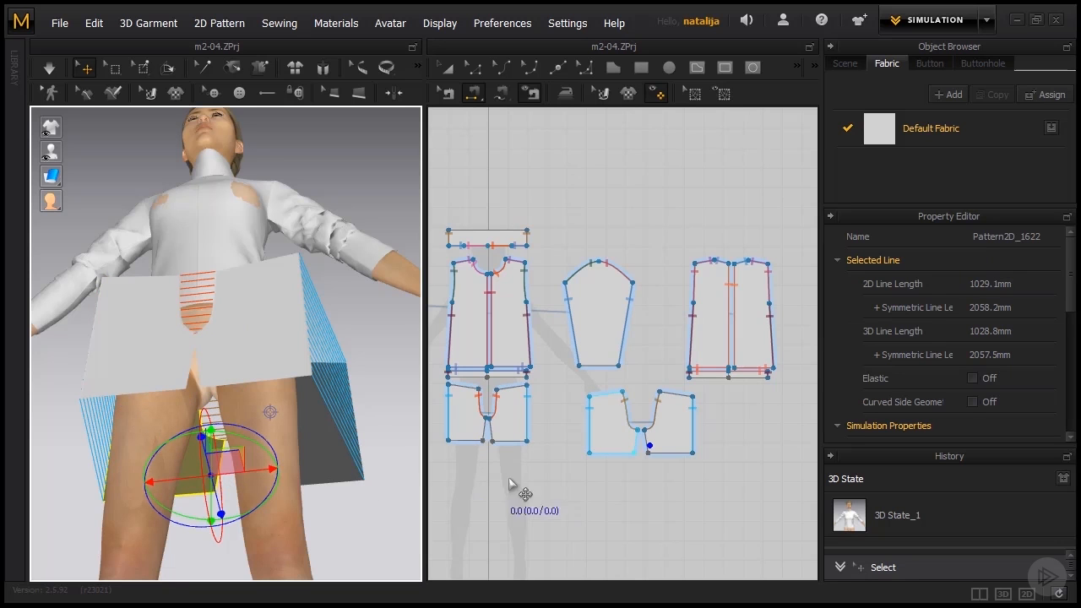
left_click(484, 432)
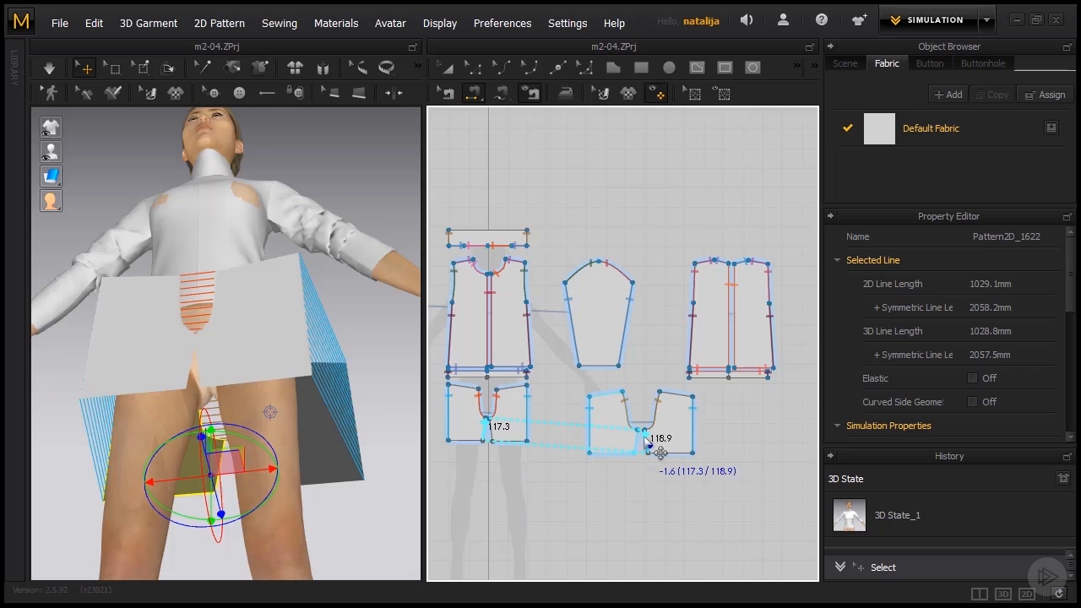
left_click(644, 437)
Sew the top edges of both front shorts panels to the matching halves of the front hem band's lower edge
right_click_drag(232, 446, 215, 540)
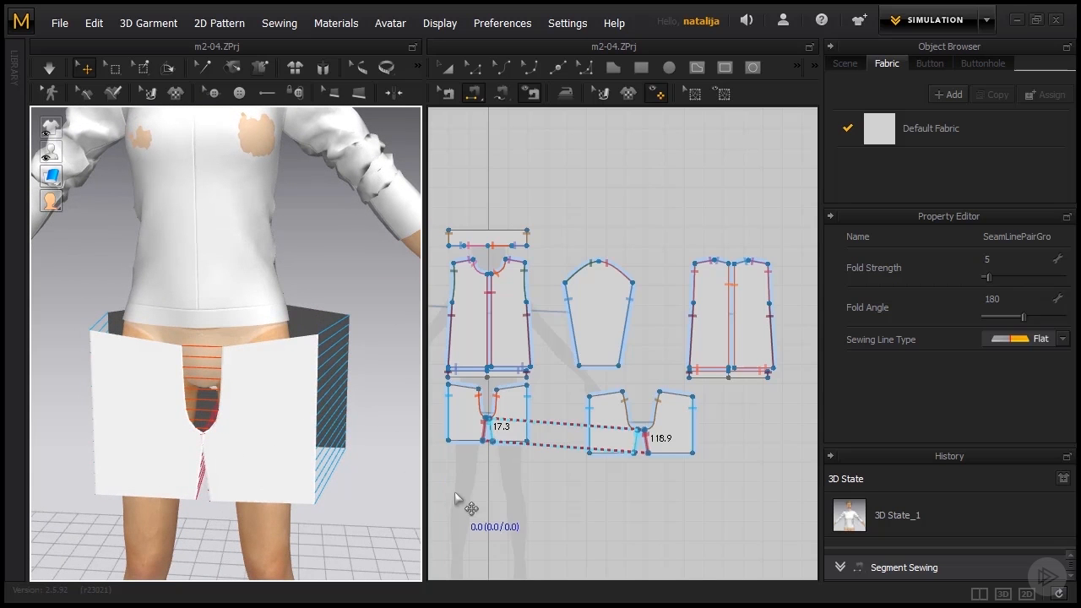
right_click_drag(476, 493, 541, 466)
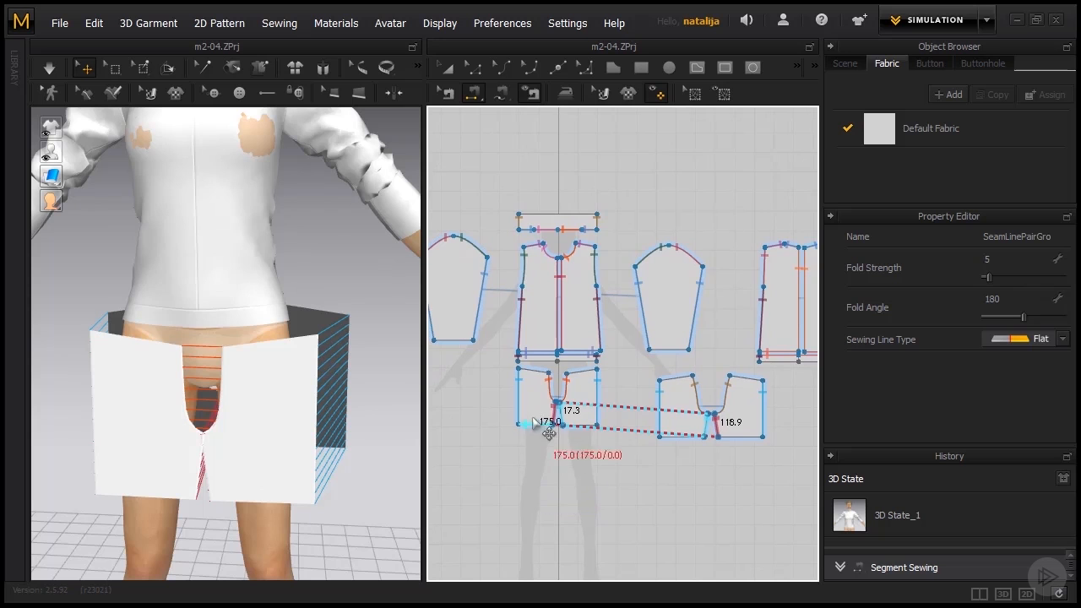
scroll(537, 427, "up", 5)
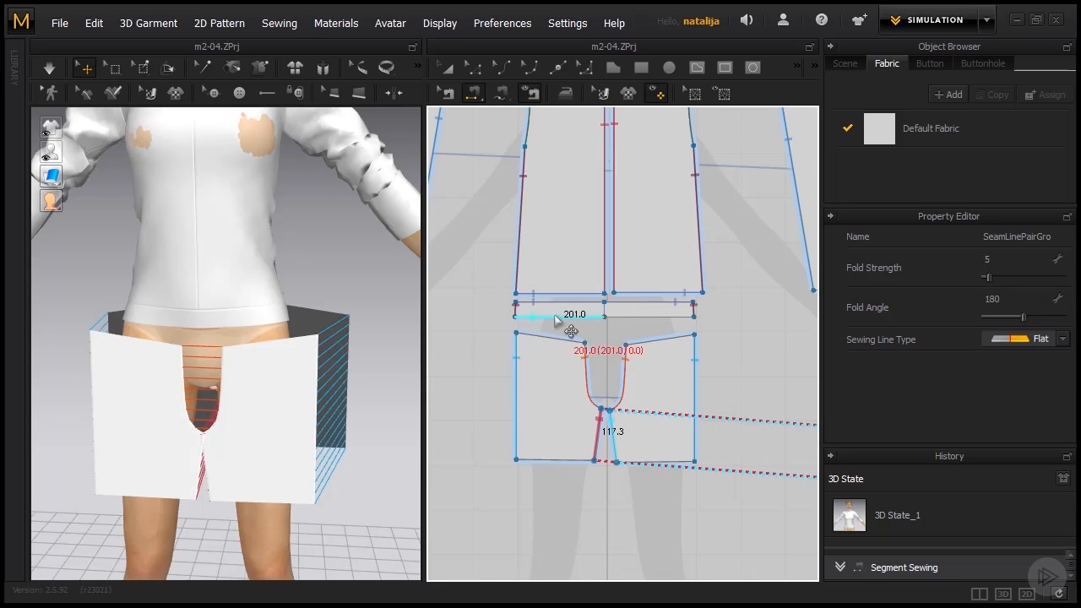
left_click(135, 356)
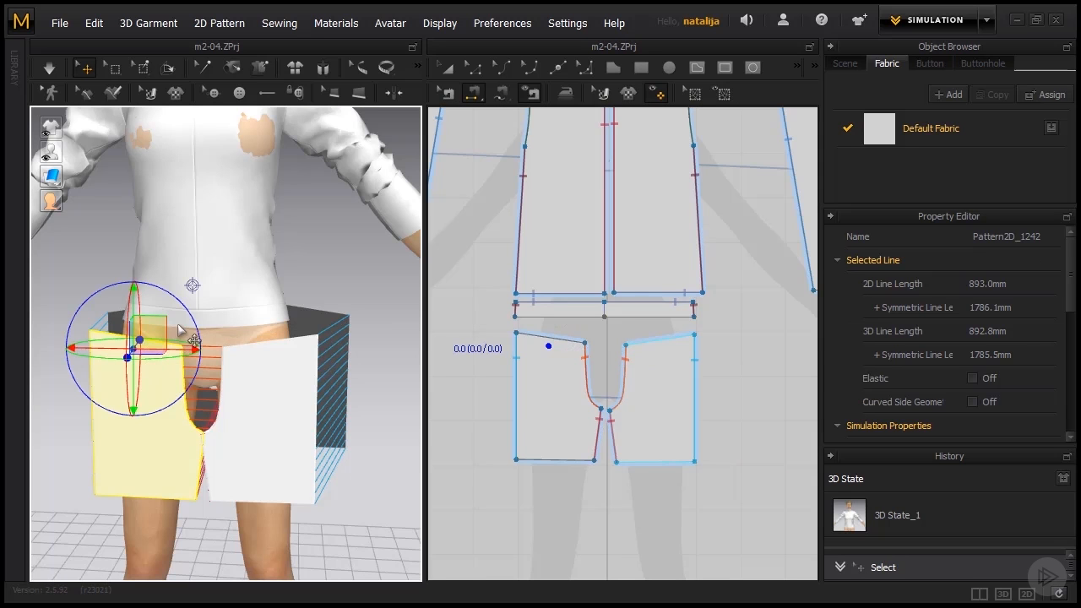
left_click(179, 326)
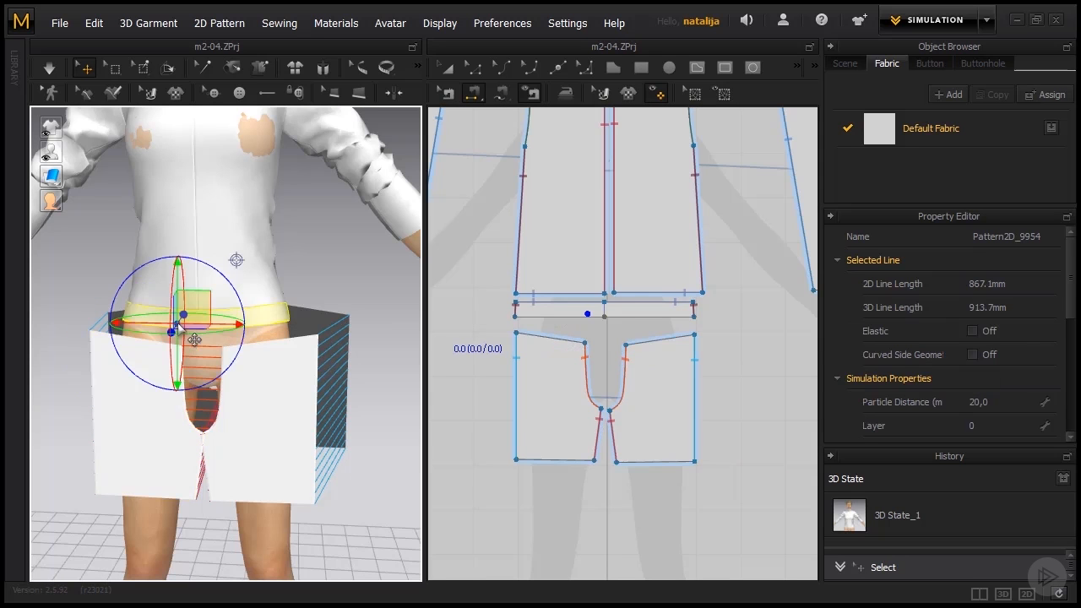
left_click(530, 320)
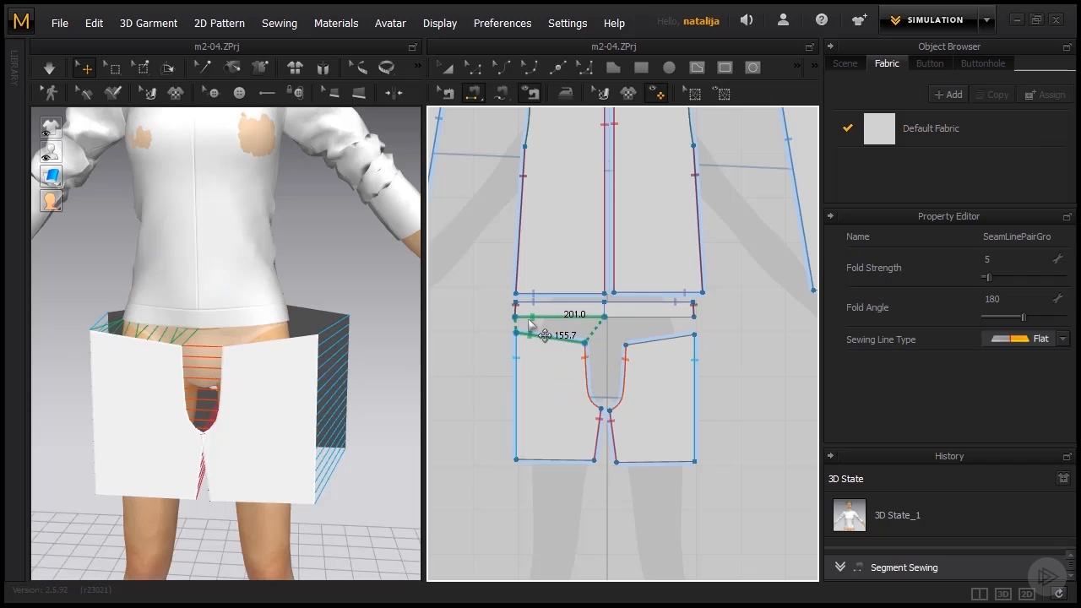
left_click(635, 342)
left_click(626, 325)
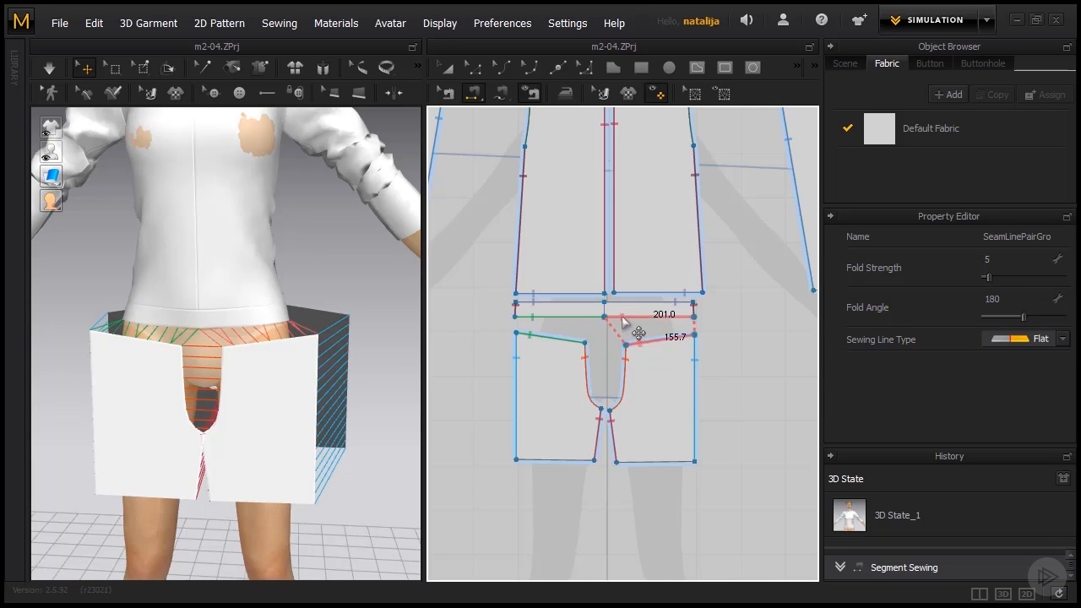
Sew the top edges of both back shorts panels to the matching halves of the back hem band's lower edge
scroll(634, 390, "down", 5)
right_click_drag(752, 482, 583, 490)
scroll(684, 423, "up", 3)
scroll(686, 422, "up", 2)
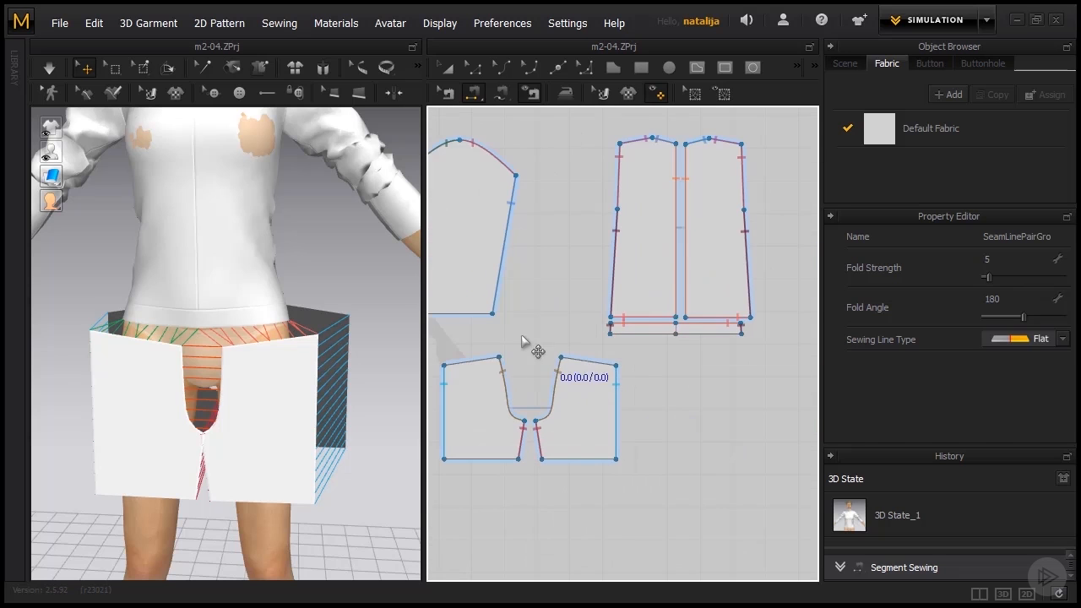
left_click(455, 358)
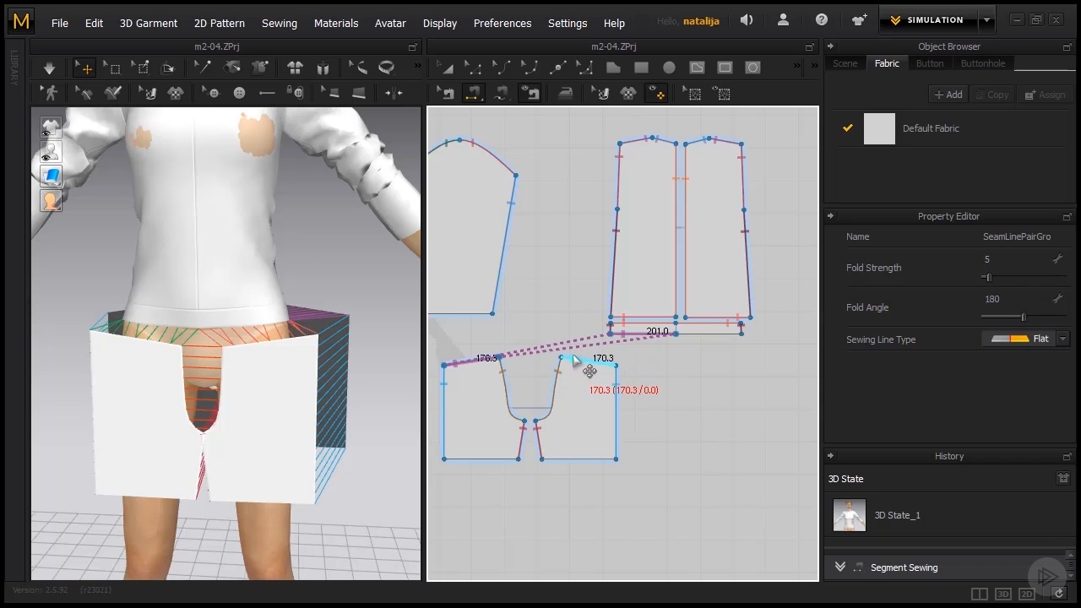
left_click(685, 335)
Check the sewing lines around the shorts panels in 3D from the back, side and front
right_click_drag(367, 409, 79, 429)
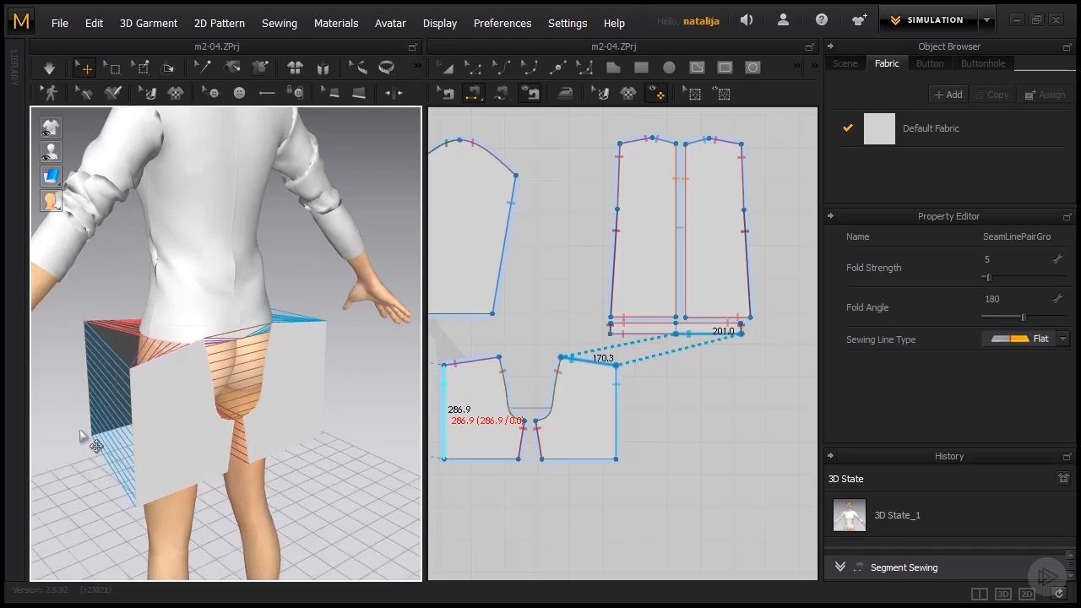
left_click(176, 405)
left_click(282, 380)
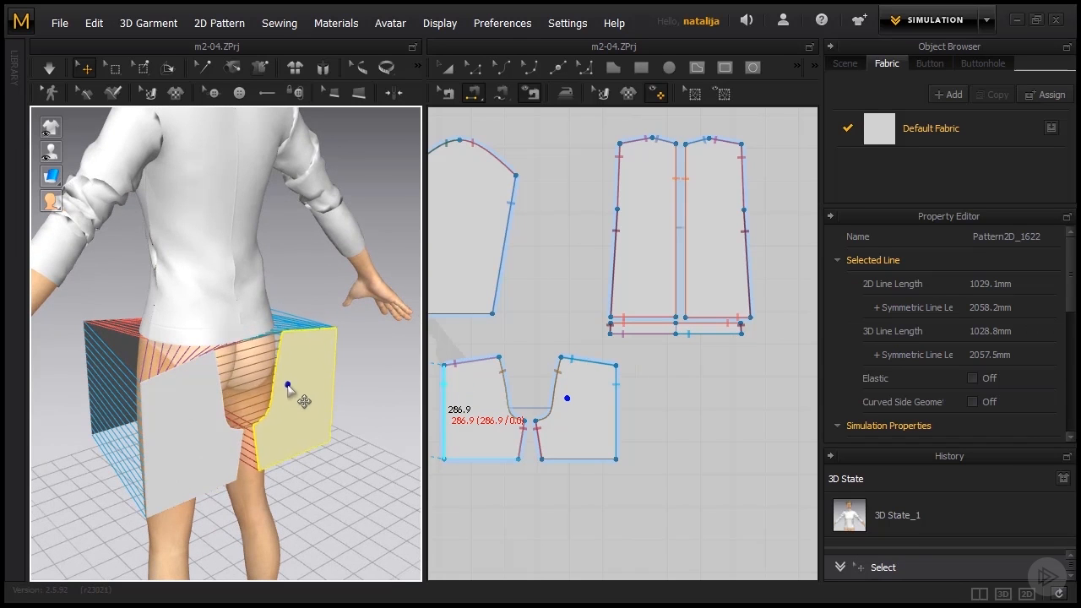
key("2")
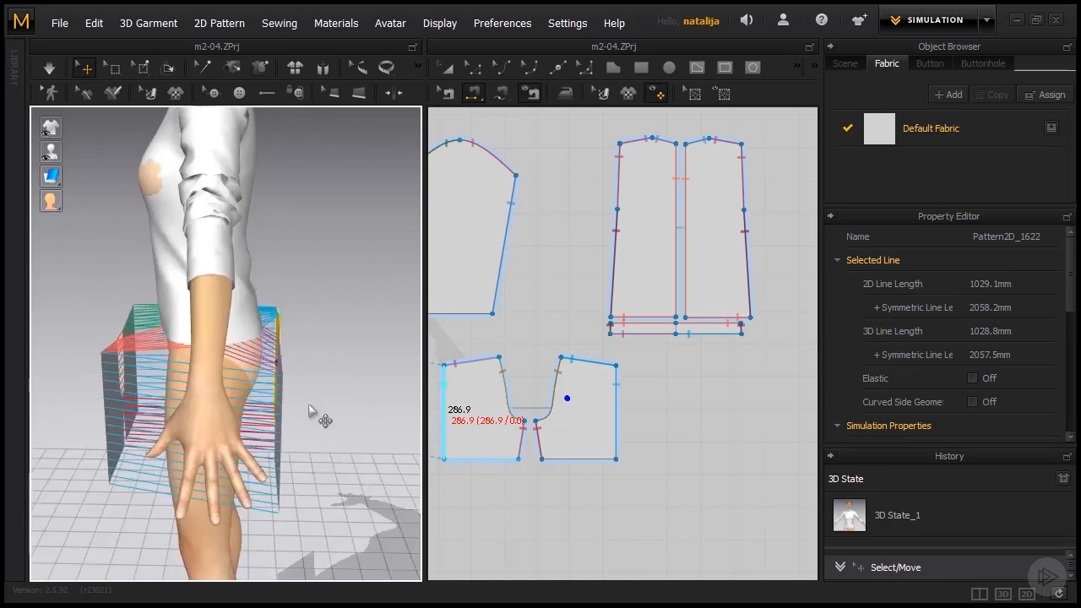
right_click_drag(467, 354, 464, 382)
right_click_drag(305, 370, 308, 378)
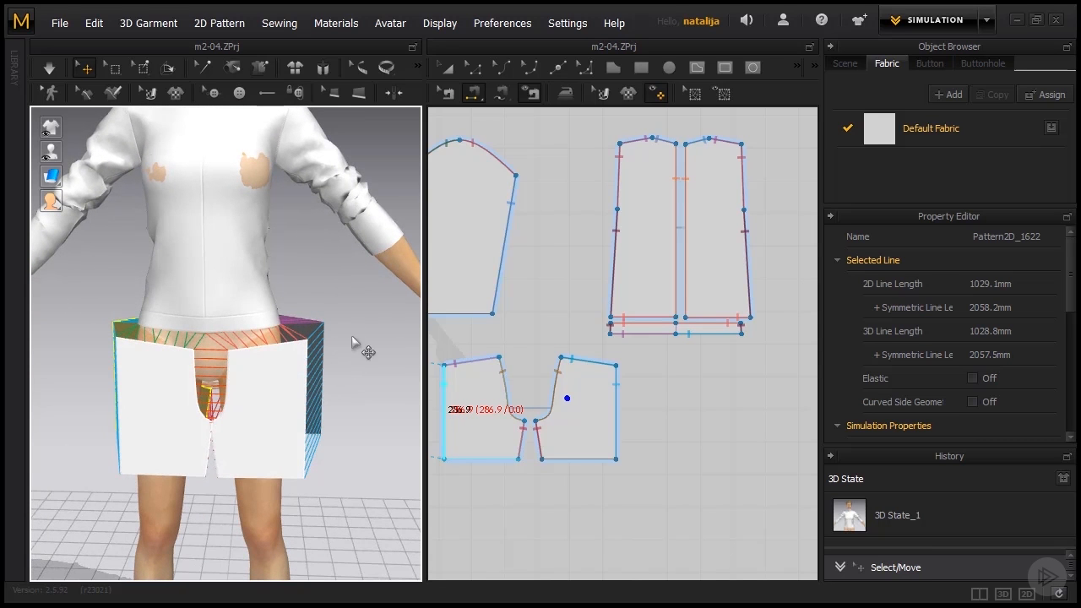
Freeze all the sweater pattern pieces, including the collar, sleeves and the front and back hem bands
left_click(445, 71)
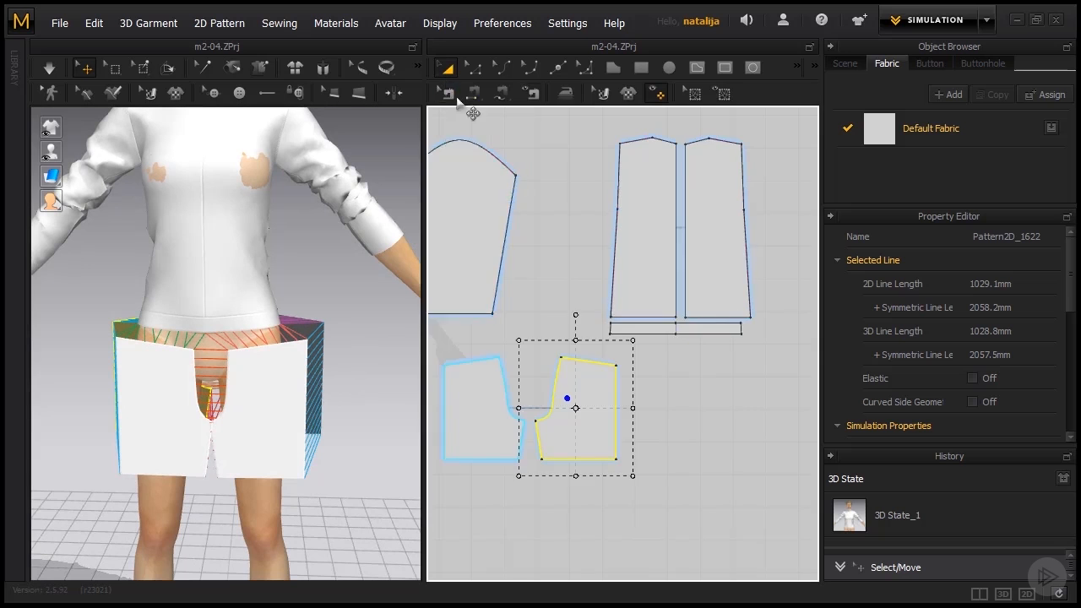
scroll(545, 274, "down", 5)
middle_click_drag(497, 358, 590, 381)
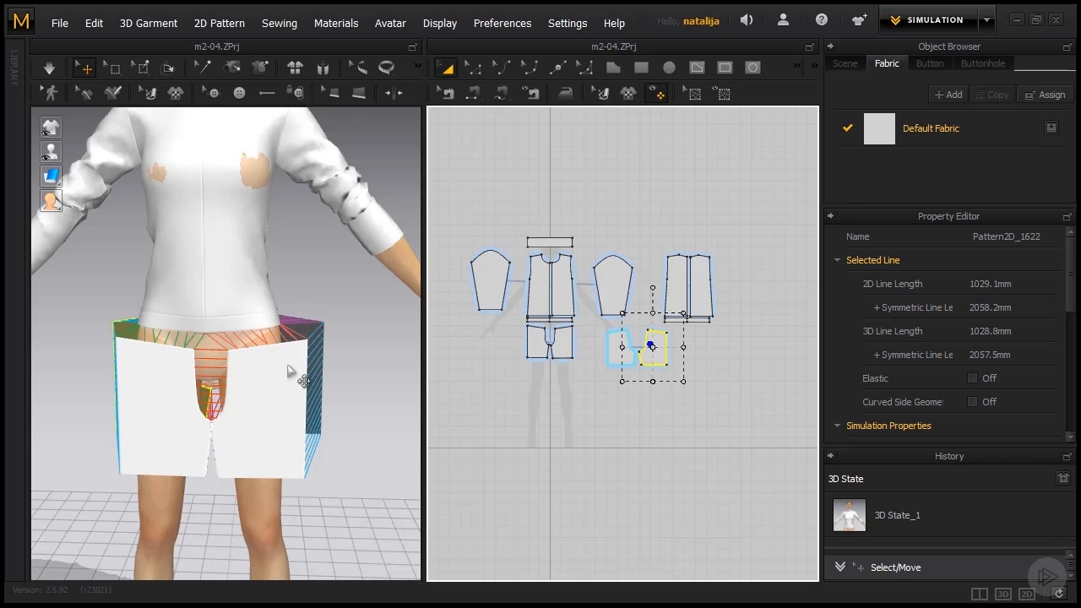
left_click(285, 369)
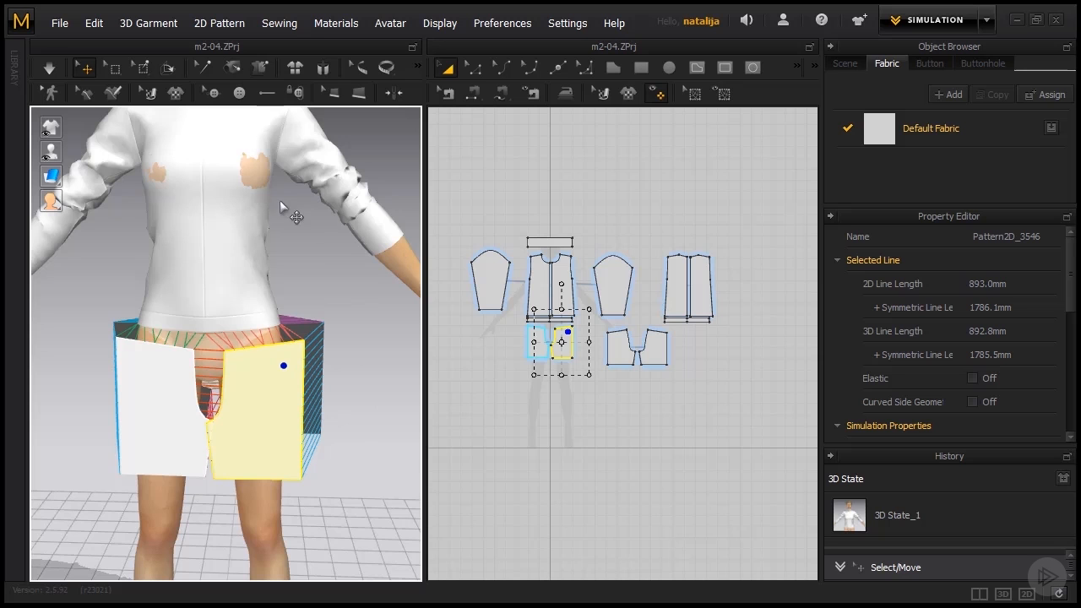
left_click(480, 269)
left_click(533, 291, "shift")
left_click(639, 226)
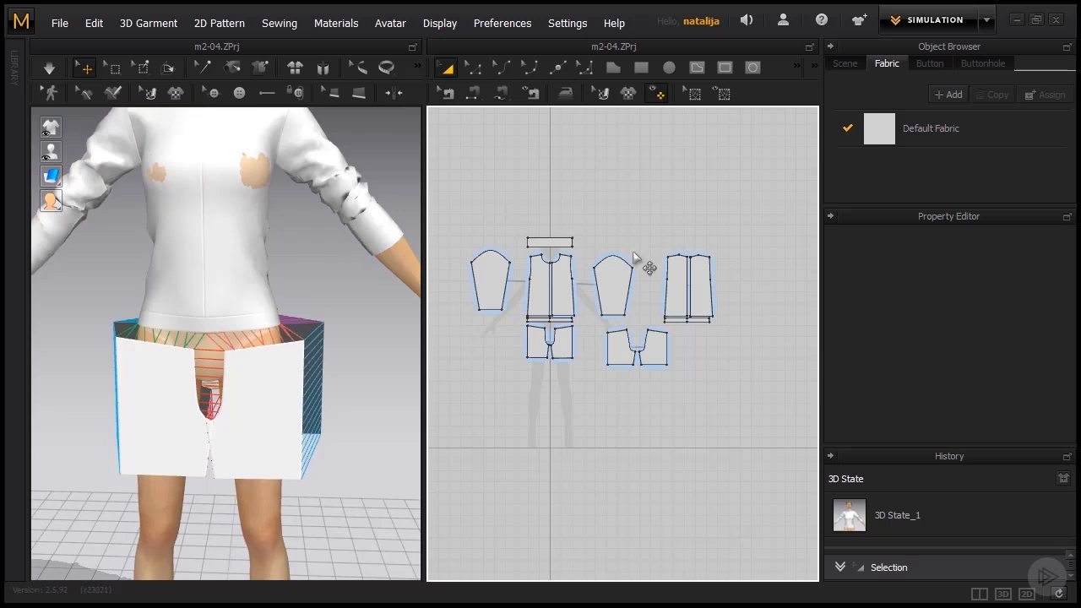
left_click_drag(747, 216, 464, 322)
scroll(560, 336, "up", 3)
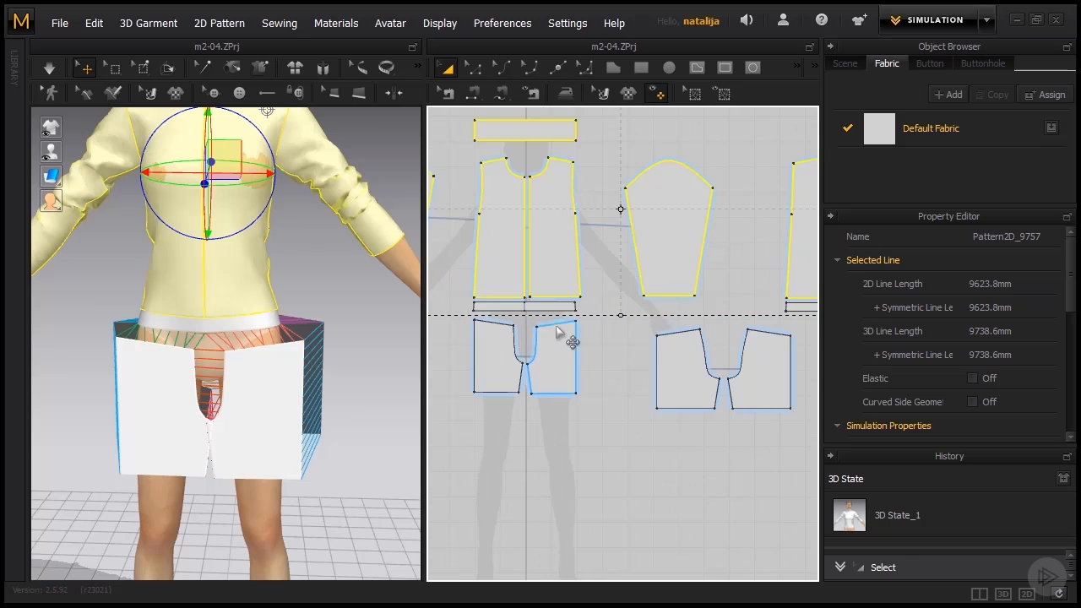
left_click(527, 306, "shift")
scroll(525, 311, "down", 3)
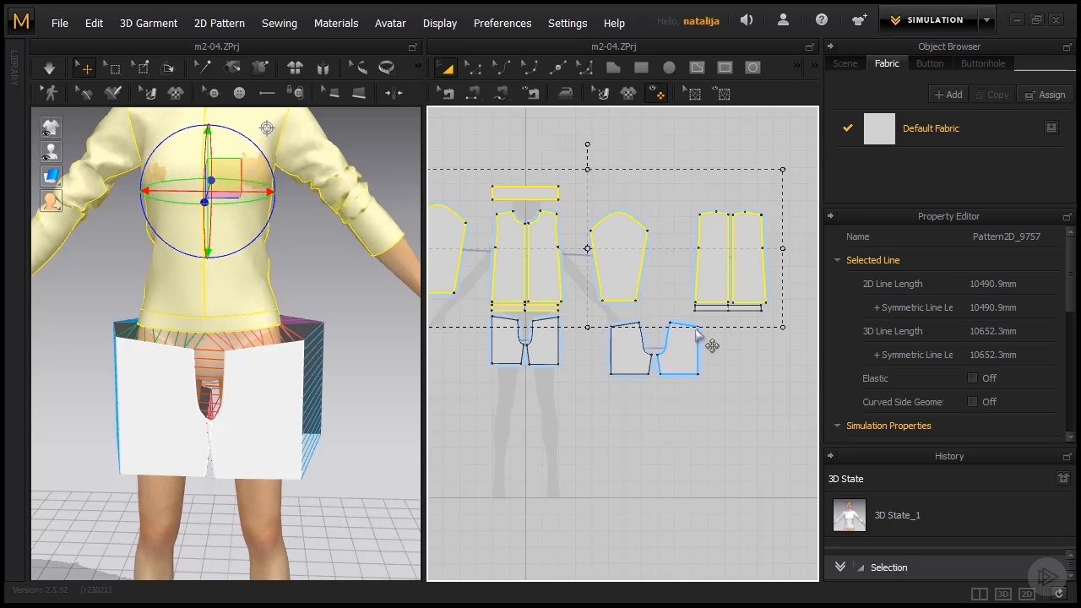
left_click(713, 309, "shift")
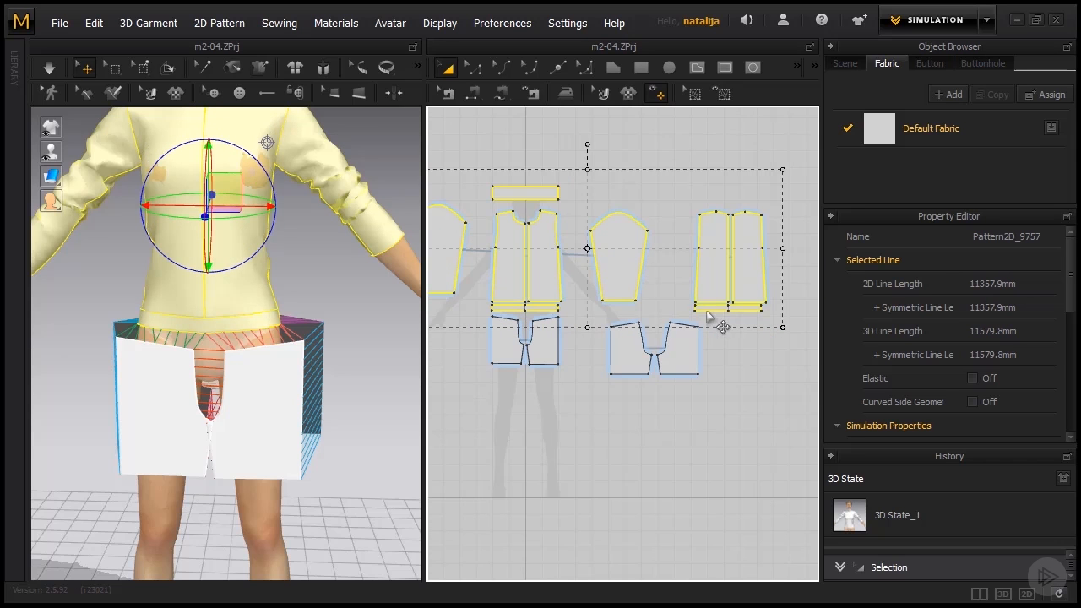
right_click(505, 287)
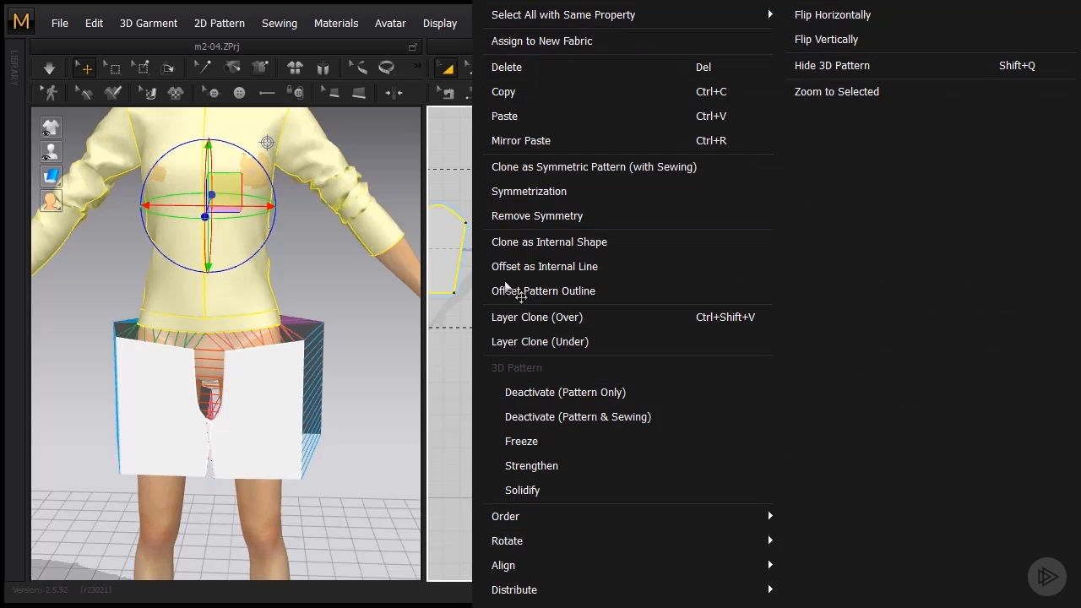
left_click(531, 442)
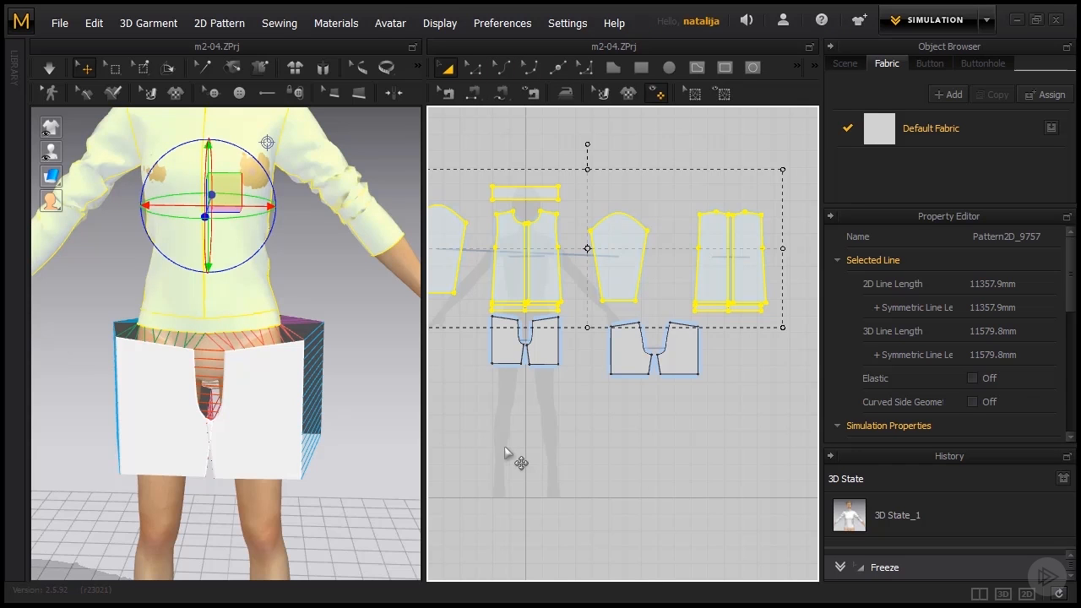
Simulate the garment so the sewn shorts panels drape on the avatar
scroll(346, 335, "down", 4)
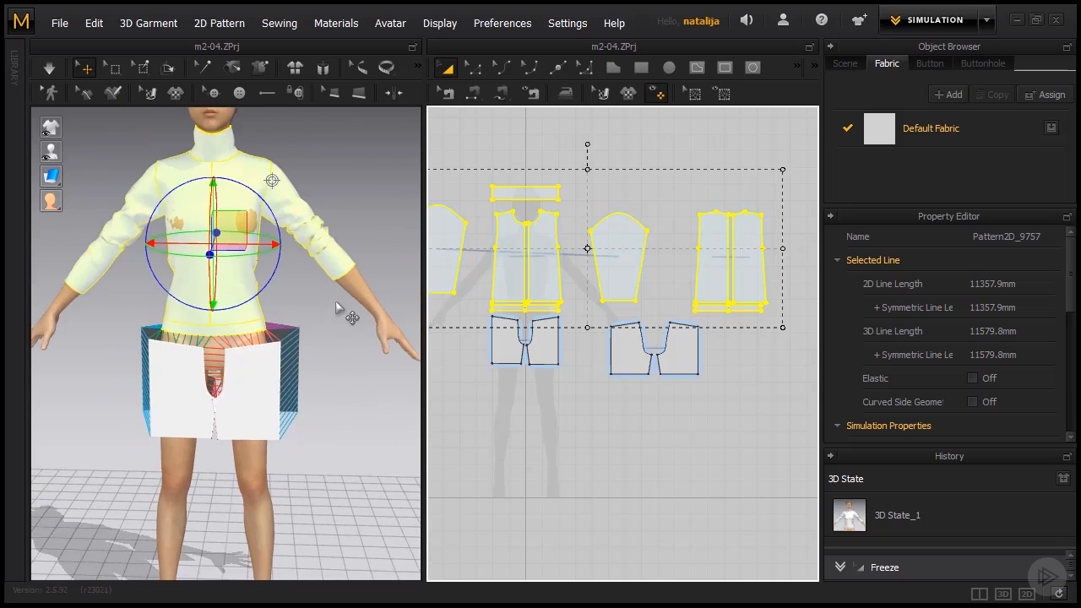
left_click(349, 340)
mouse_move(367, 381)
right_mouse_down()
mouse_move(166, 366)
mouse_move(362, 375)
right_mouse_up()
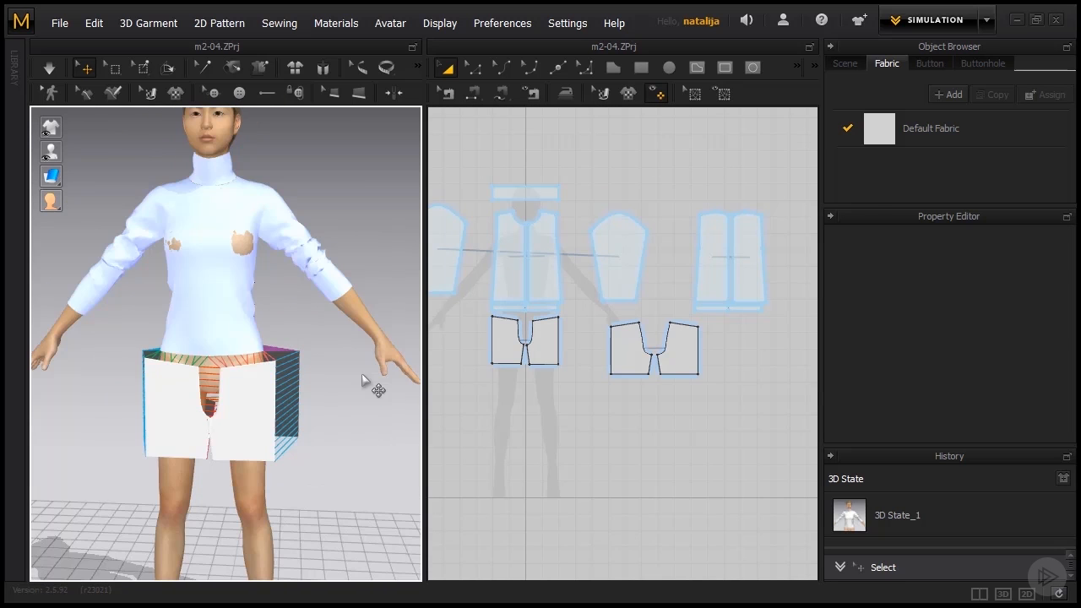
key("space")
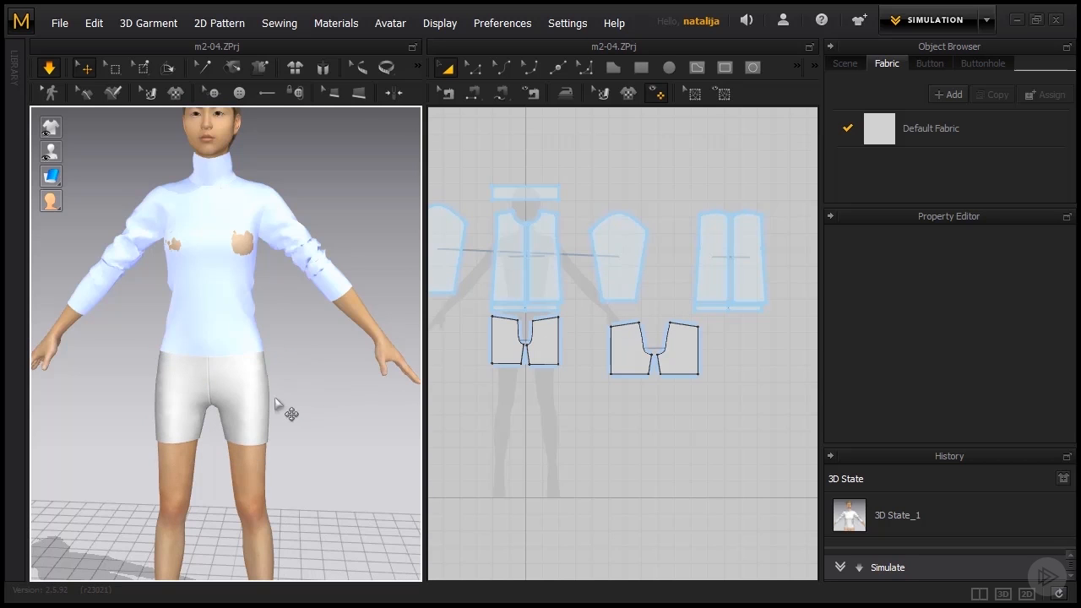
right_click_drag(302, 412, 280, 410)
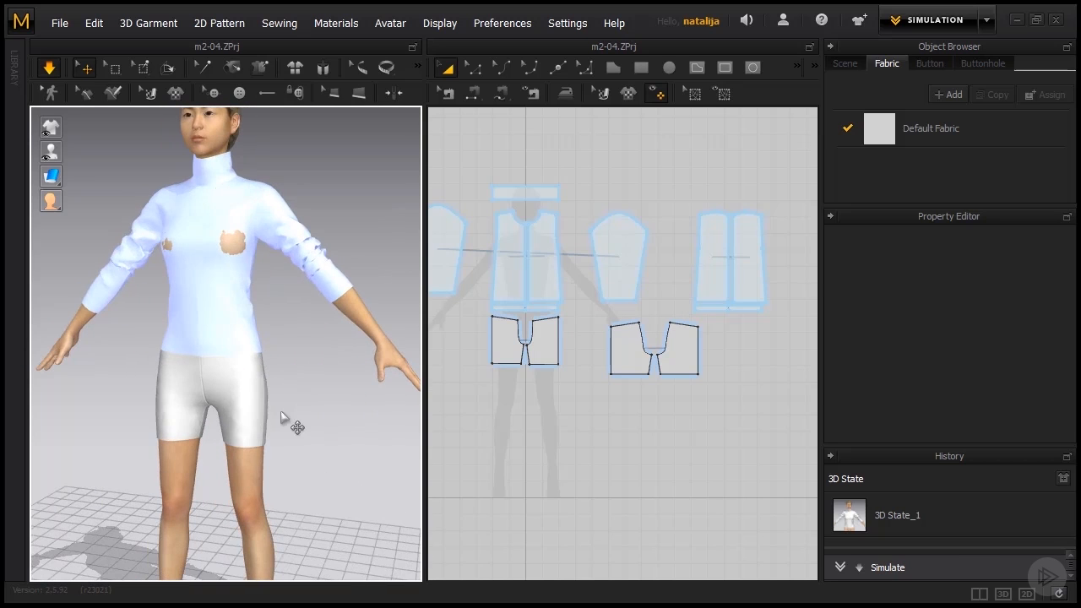
Unfreeze the collar, sleeves, front and back bodice pieces, leaving the hem bands out of the selection
scroll(549, 398, "down", 2)
middle_click_drag(572, 413, 590, 415)
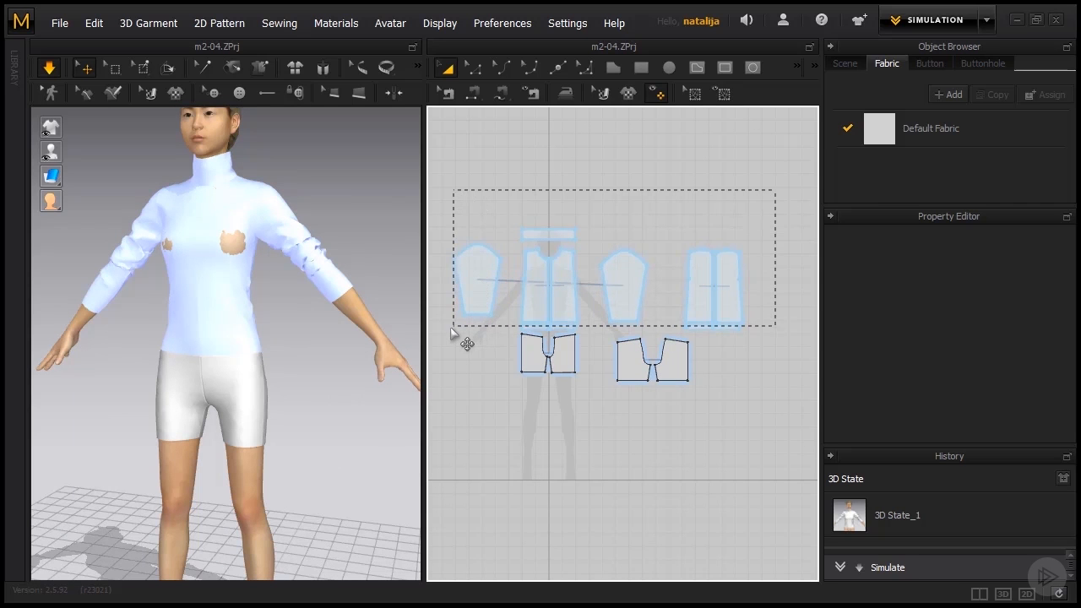
left_click_drag(451, 328, 450, 329)
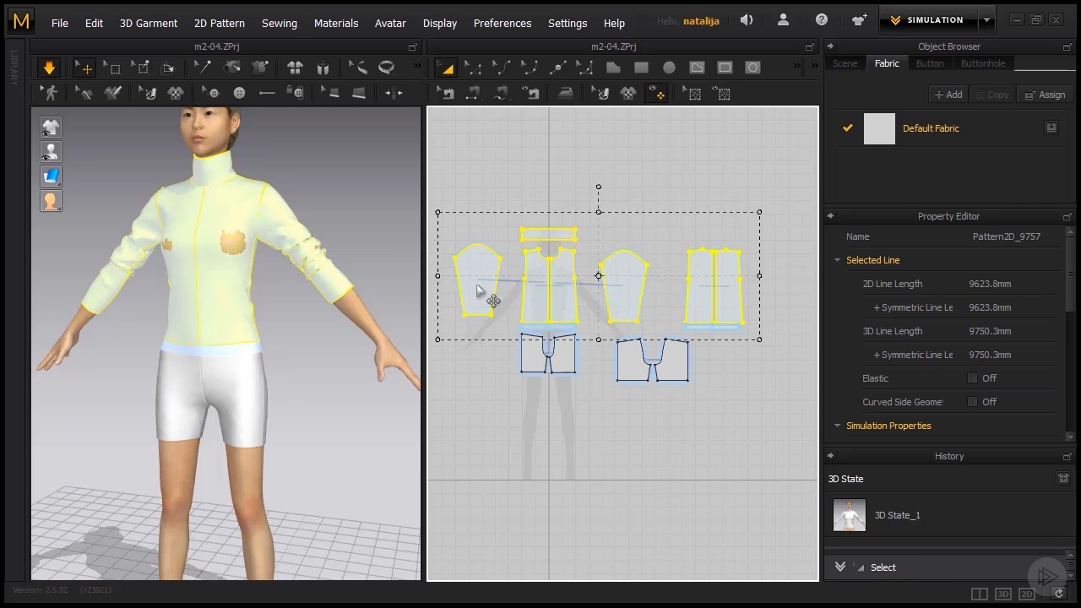
right_click(477, 287)
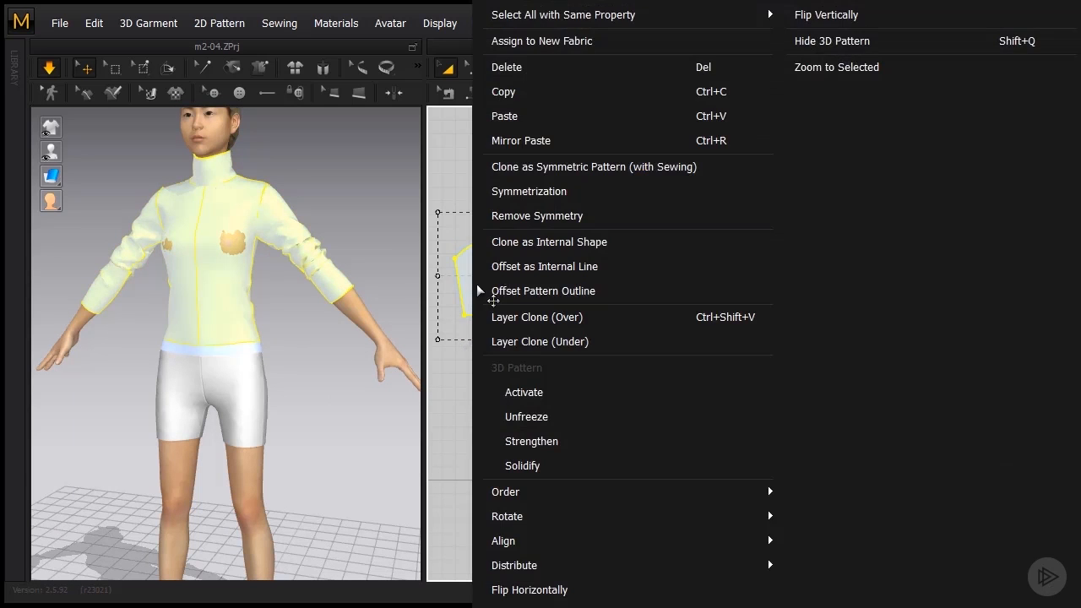
left_click(518, 416)
left_click(306, 387)
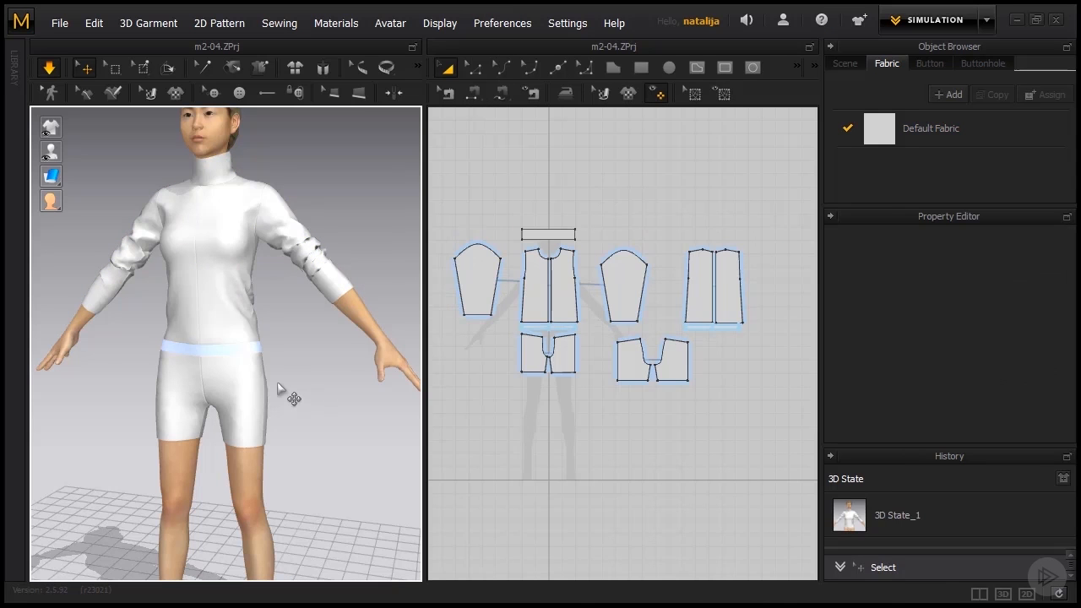
Unfreeze the front and back hem bands
scroll(558, 346, "up", 2)
left_click(562, 321)
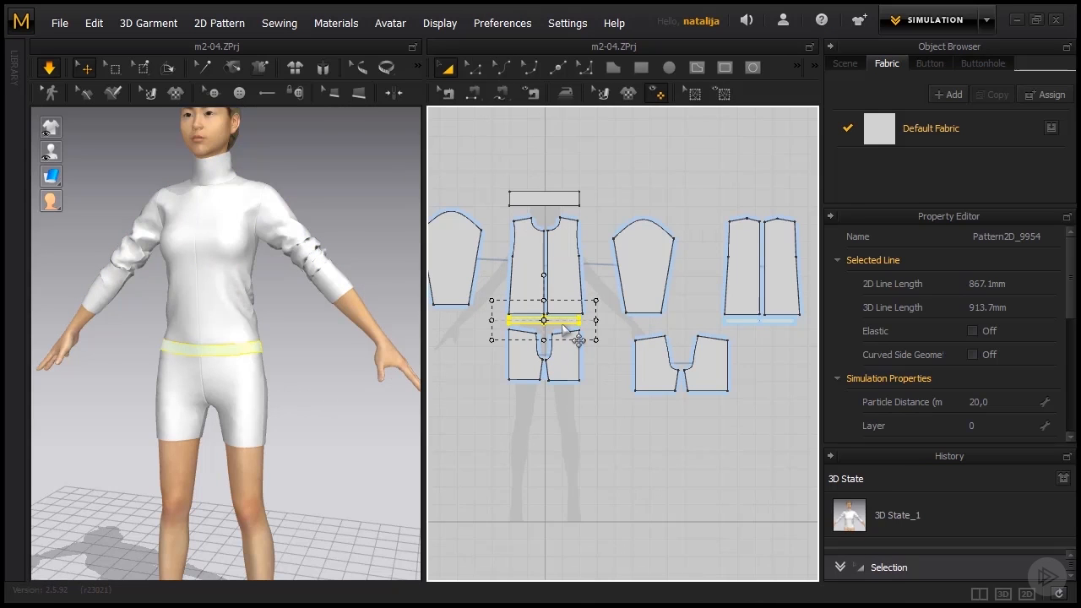
left_click(749, 322, "shift")
right_click(748, 321)
left_click(591, 390)
left_click(616, 420)
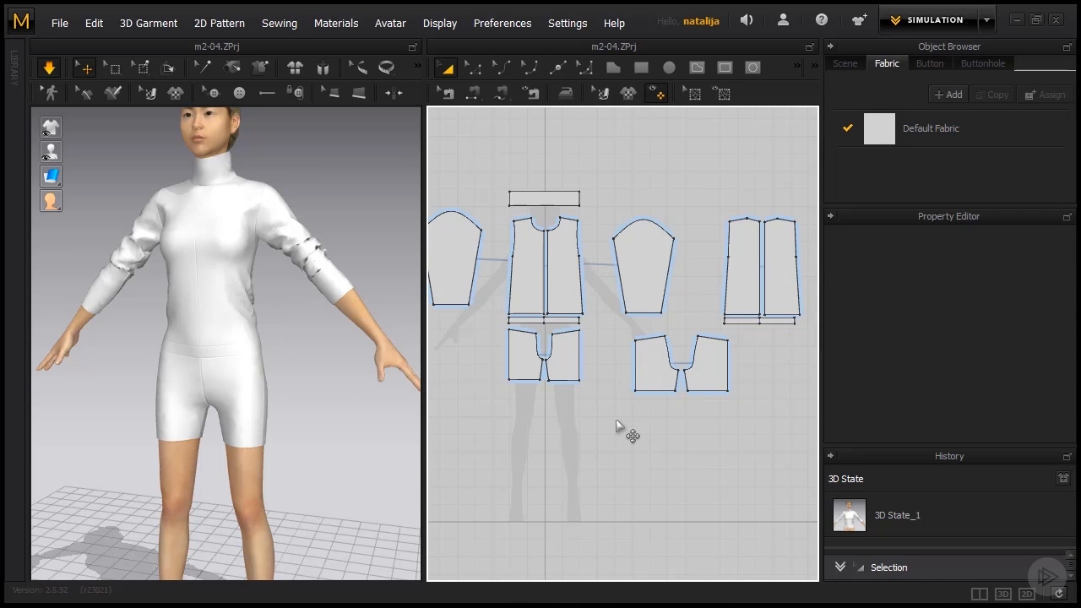
Widen the shorts by moving the outer side edges of the front and back panels outward about 26 mm
scroll(291, 445, "up", 3)
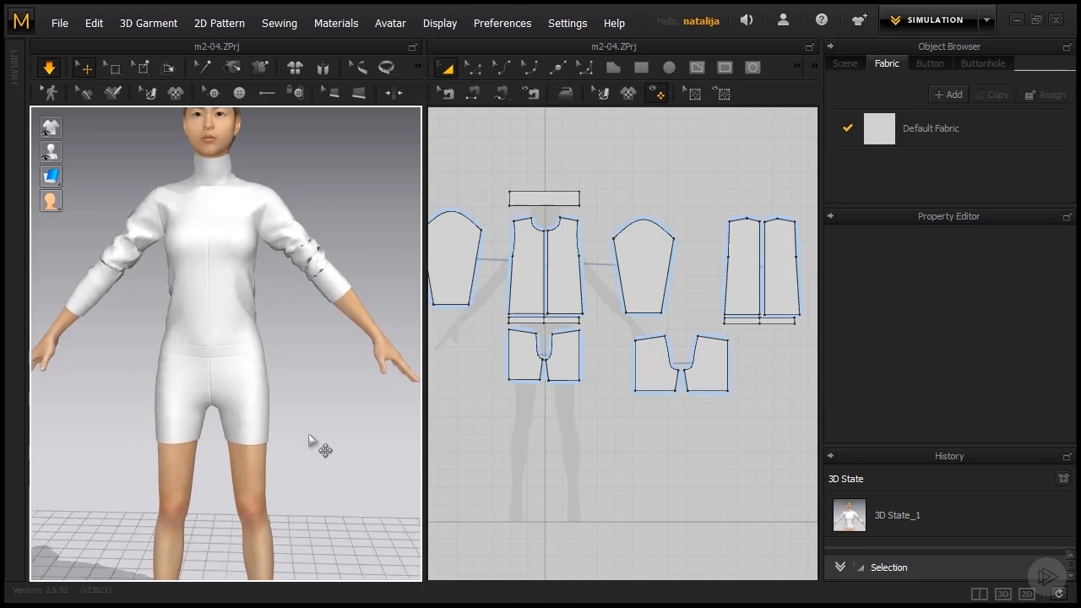
right_click_drag(309, 433, 298, 434)
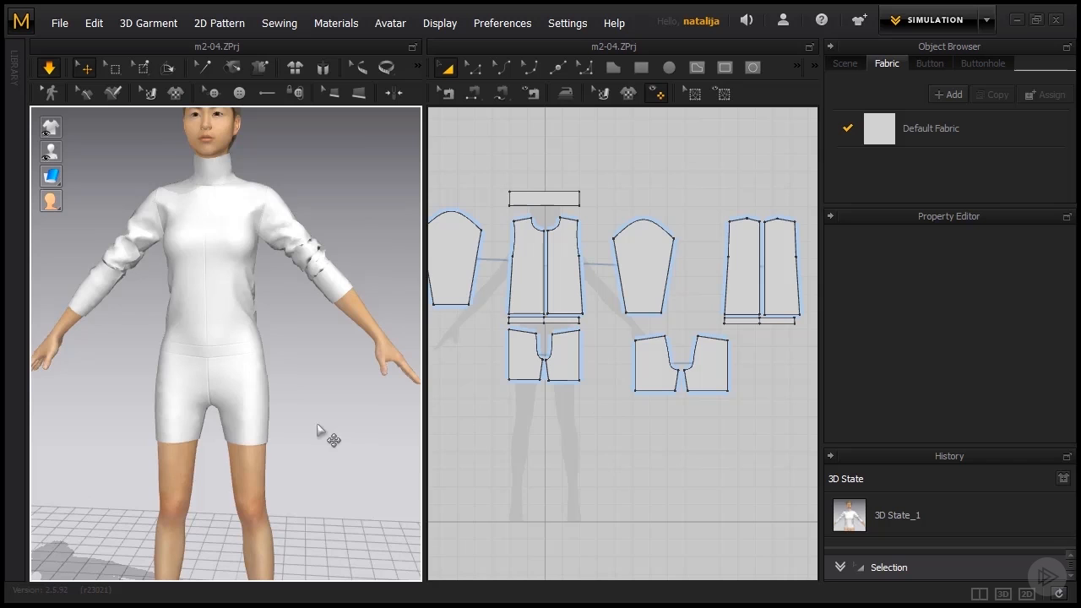
scroll(179, 450, "up", 5)
right_click_drag(250, 450, 272, 463)
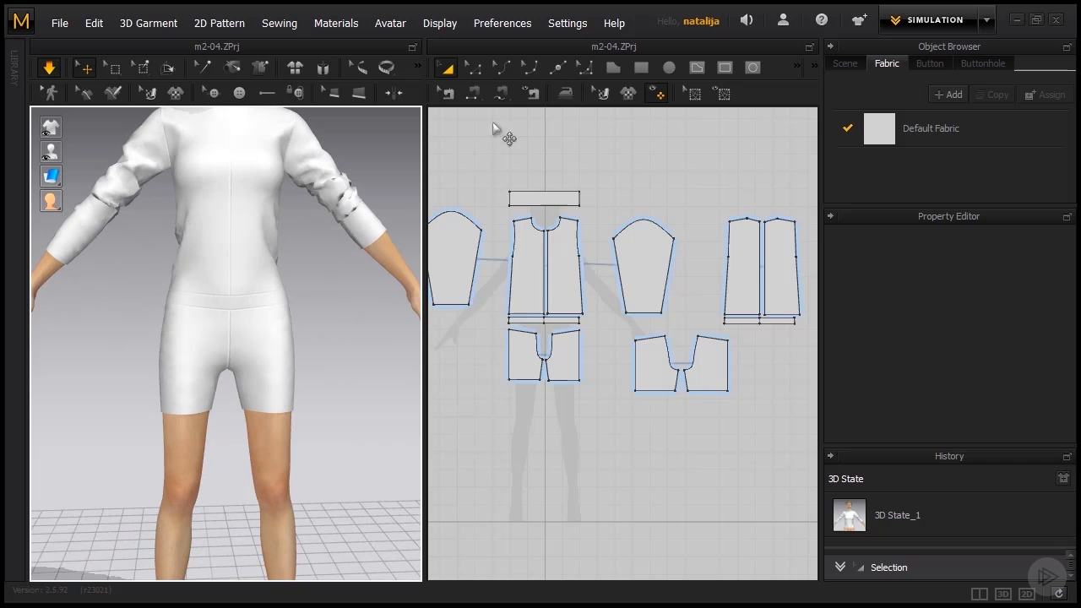
left_click(474, 68)
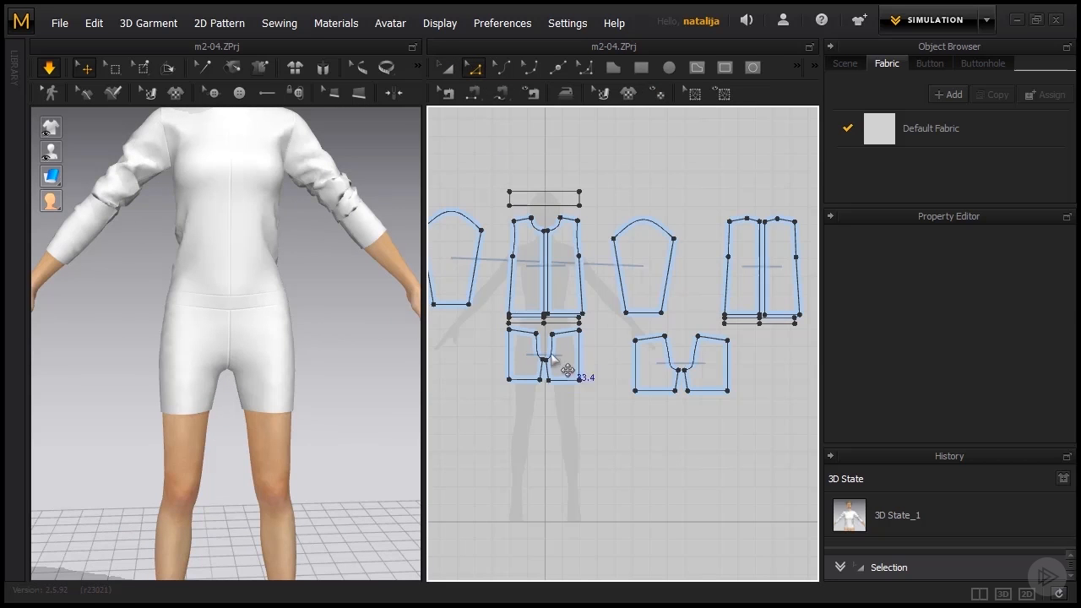
scroll(540, 359, "up", 1)
left_click(499, 355)
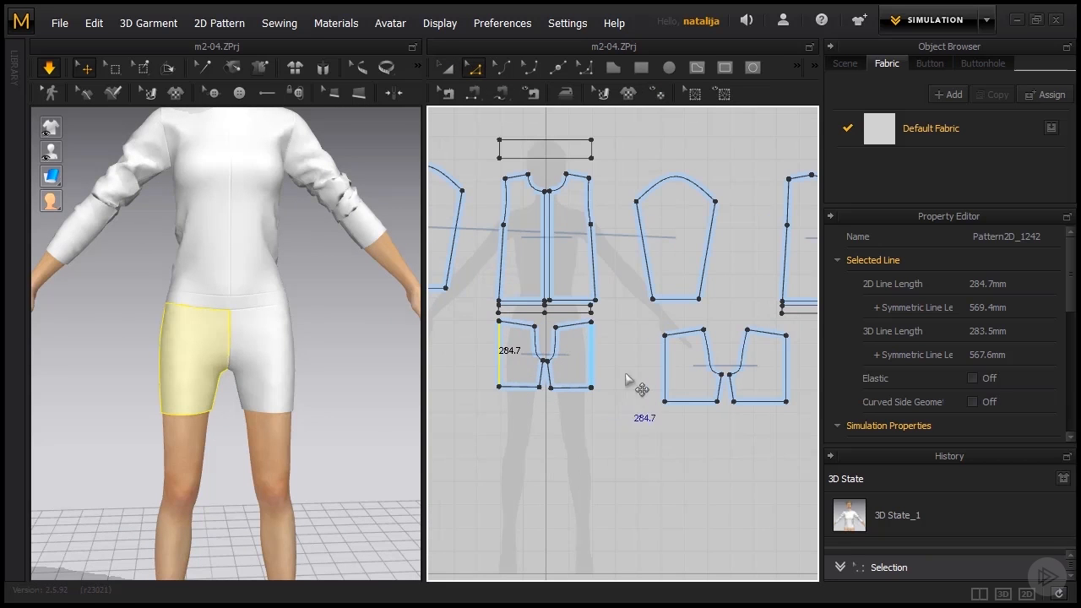
left_click(663, 358, "shift")
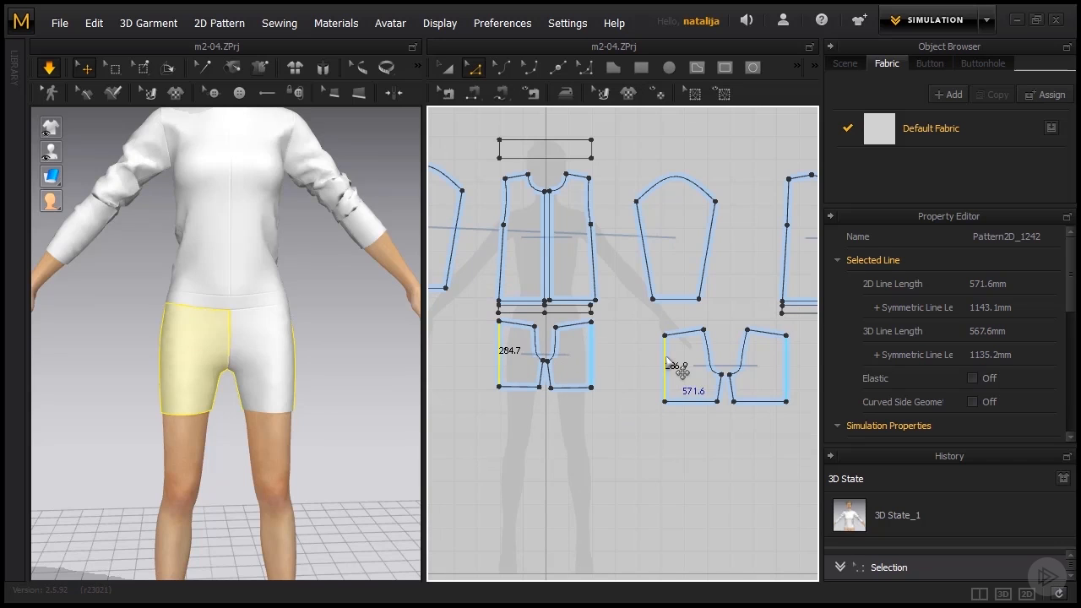
left_click_drag(678, 371, 675, 373)
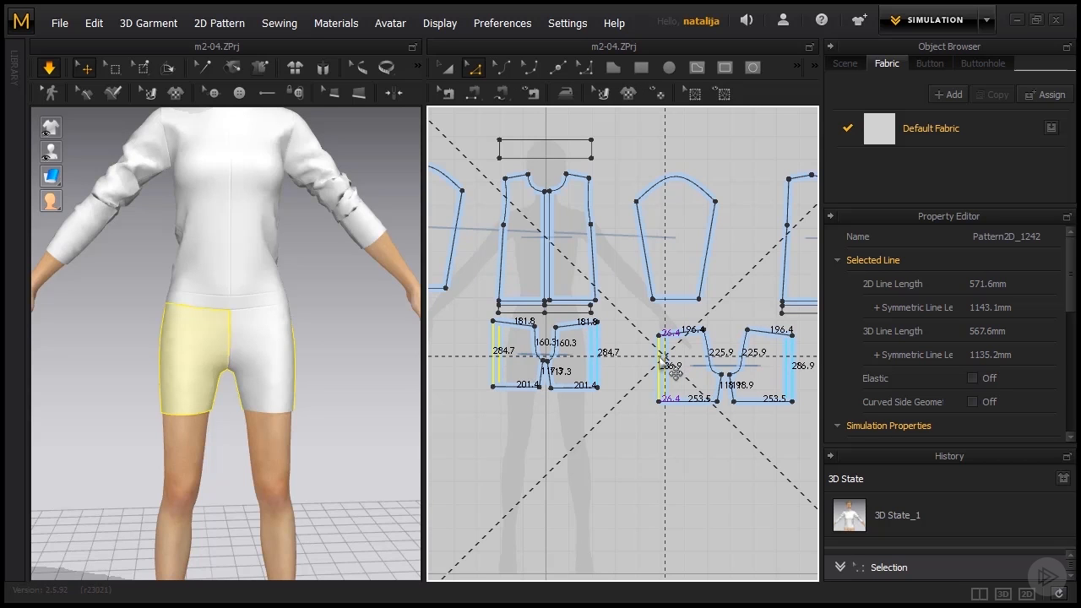
left_click_drag(659, 357, 658, 357)
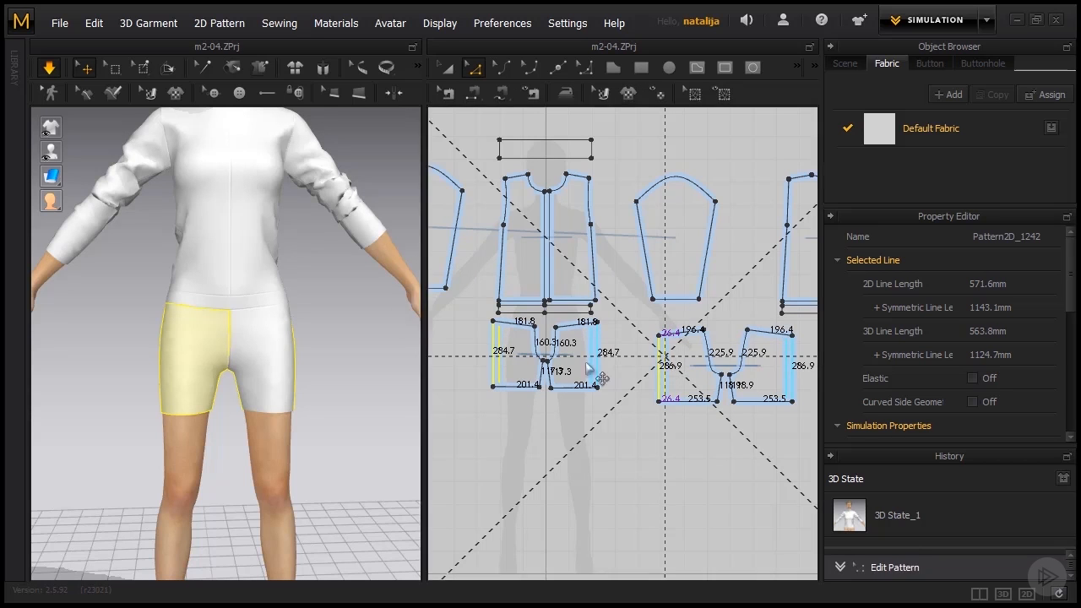
Shorten the shorts by moving the leg hem edges of the front and back panels slightly upward together
left_click(523, 388)
left_click(678, 402, "shift")
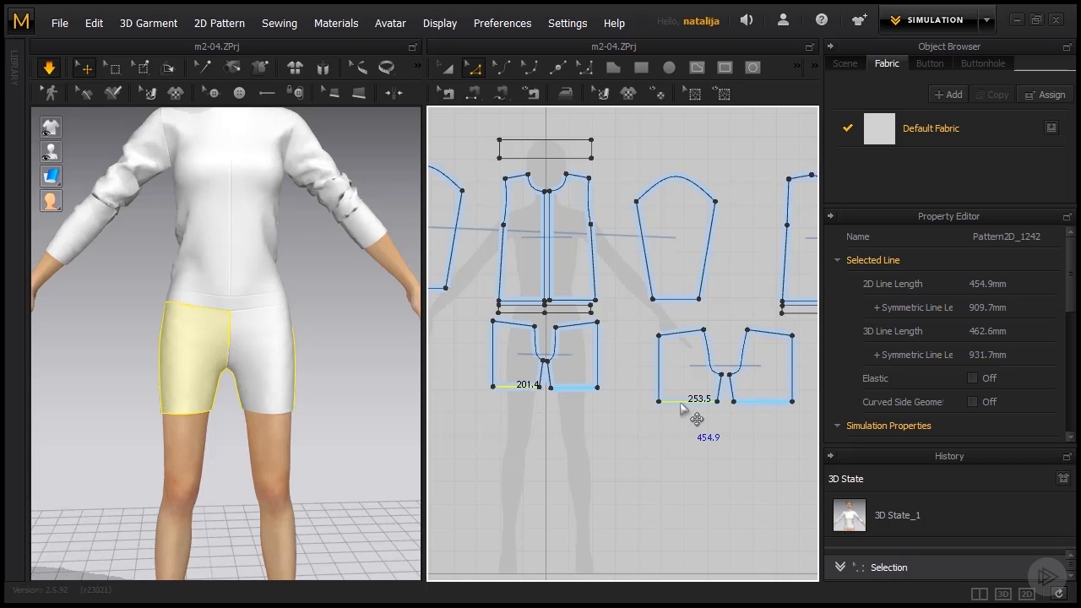
left_click_drag(683, 402, 682, 395)
left_click(629, 401)
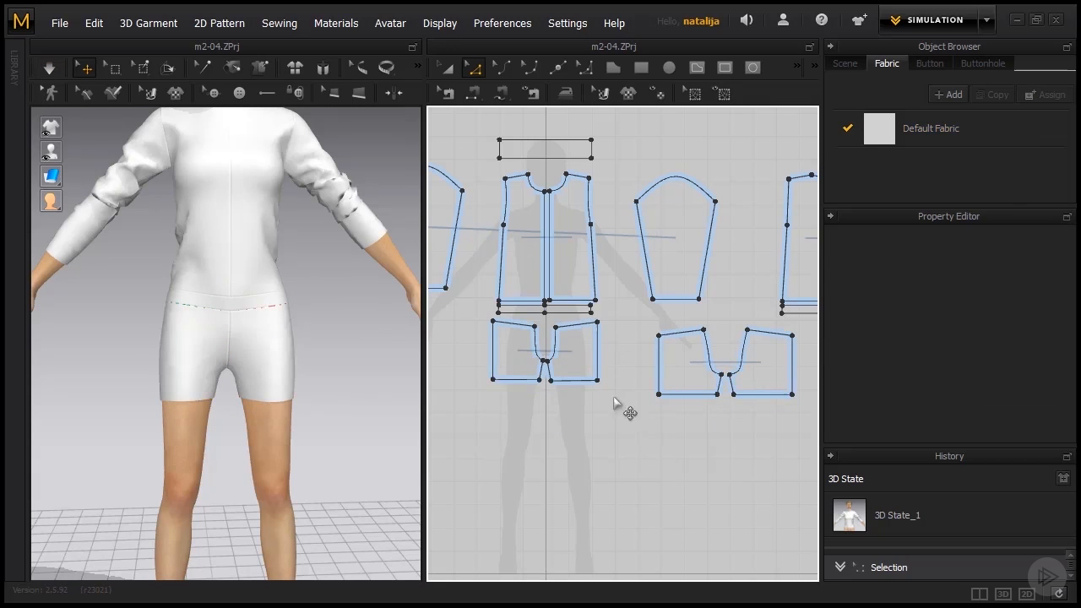
Raise the outer lower corner points of the front and back shorts panels to slant the leg hems, and simulate
left_click(494, 376)
left_click(659, 390, "shift")
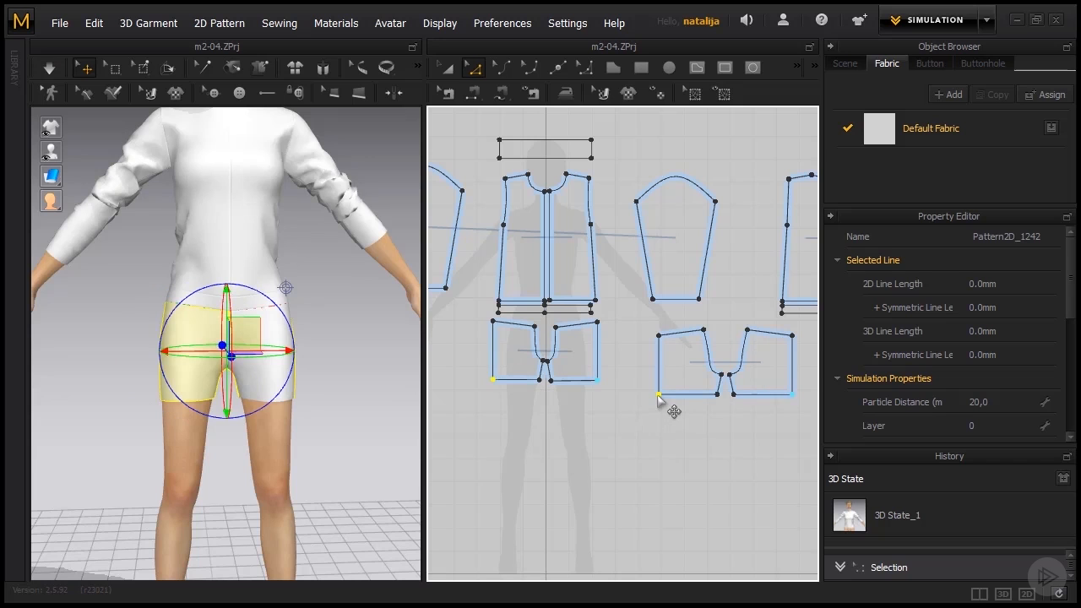
left_click_drag(659, 390, 659, 386)
key("space")
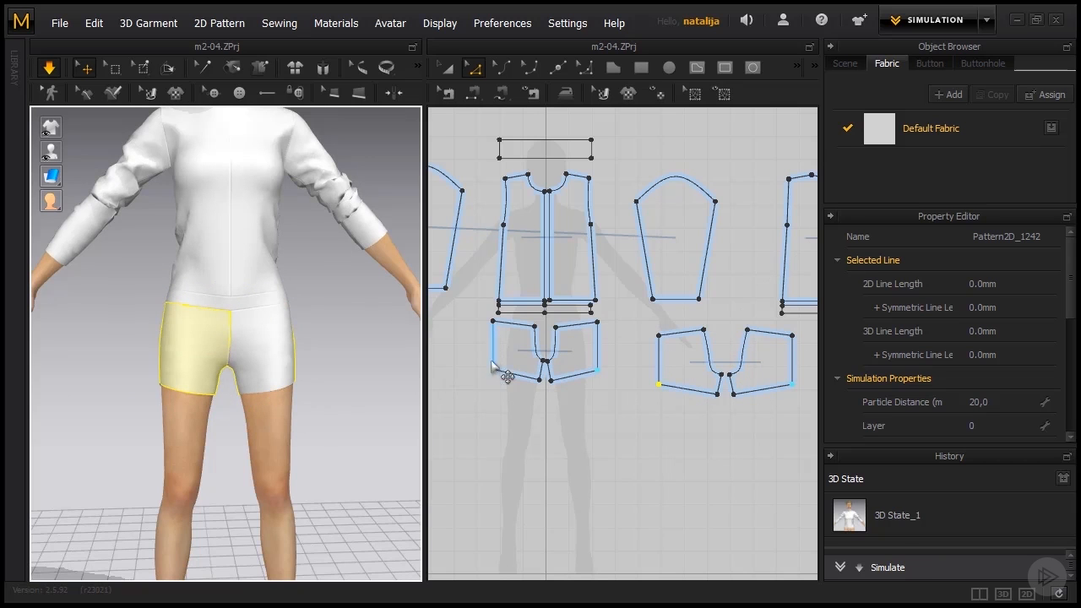
Flare the shorts legs by moving the outer lower corner points of the front and back panels slightly outward, and simulate
left_click_drag(660, 386, 654, 386)
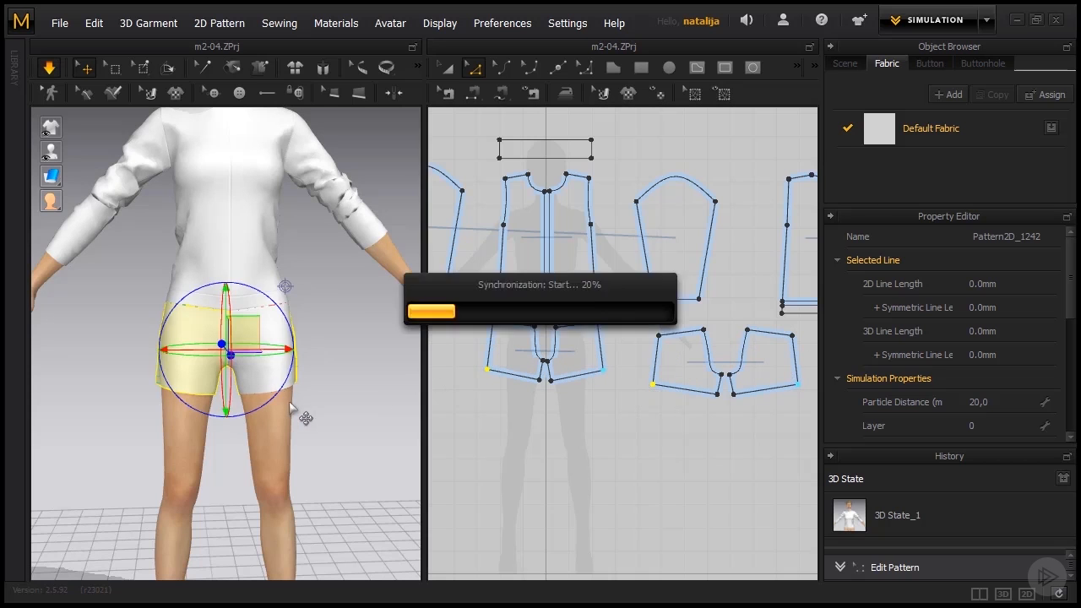
mouse_move(297, 407)
right_mouse_down()
mouse_move(46, 405)
mouse_move(287, 420)
mouse_move(309, 408)
right_mouse_up()
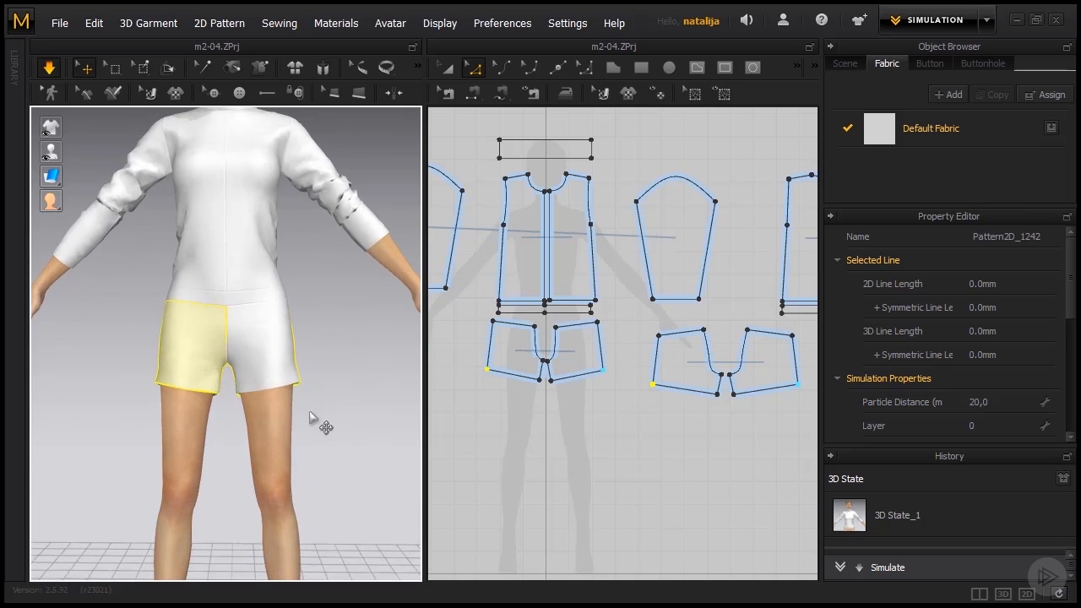
Try to widen the shorts by moving the outer side edges of the front and back panels outward together, and simulate
left_click(495, 340)
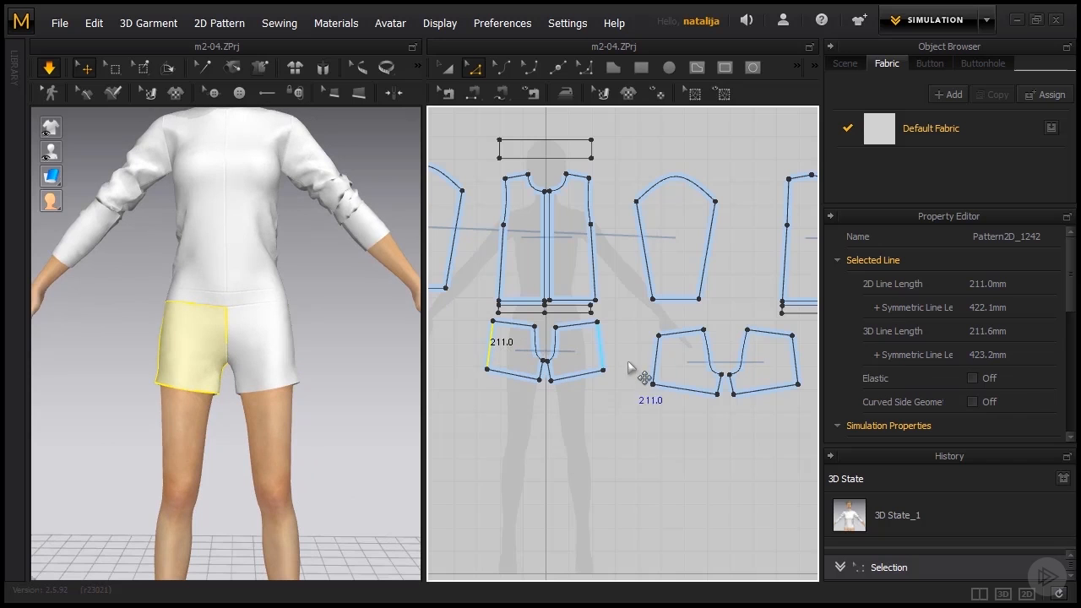
left_click(656, 359, "shift")
left_click_drag(668, 372, 658, 369)
key("space")
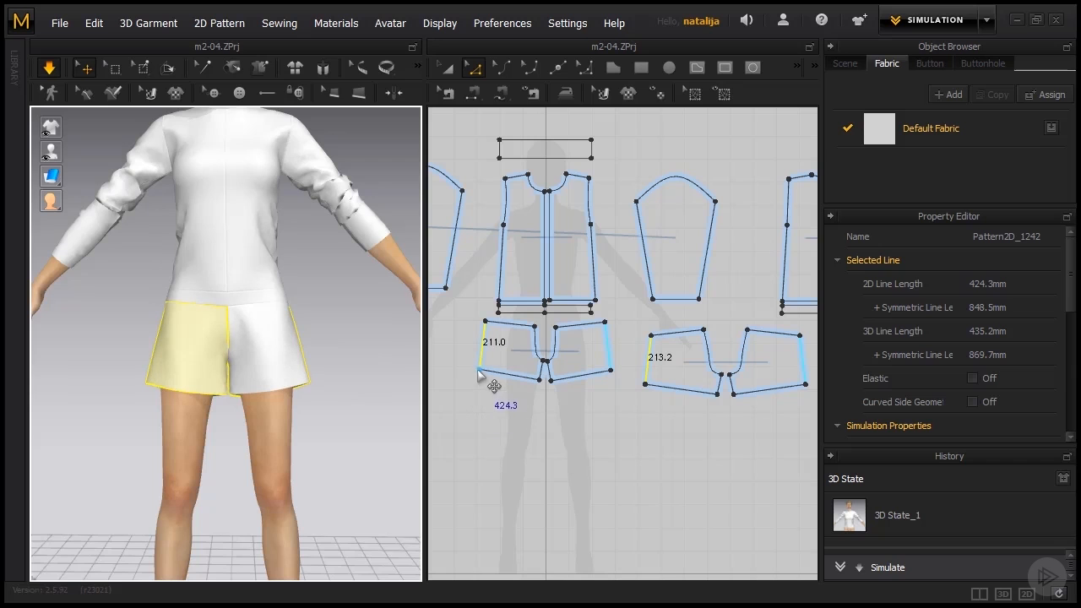
left_click(539, 388)
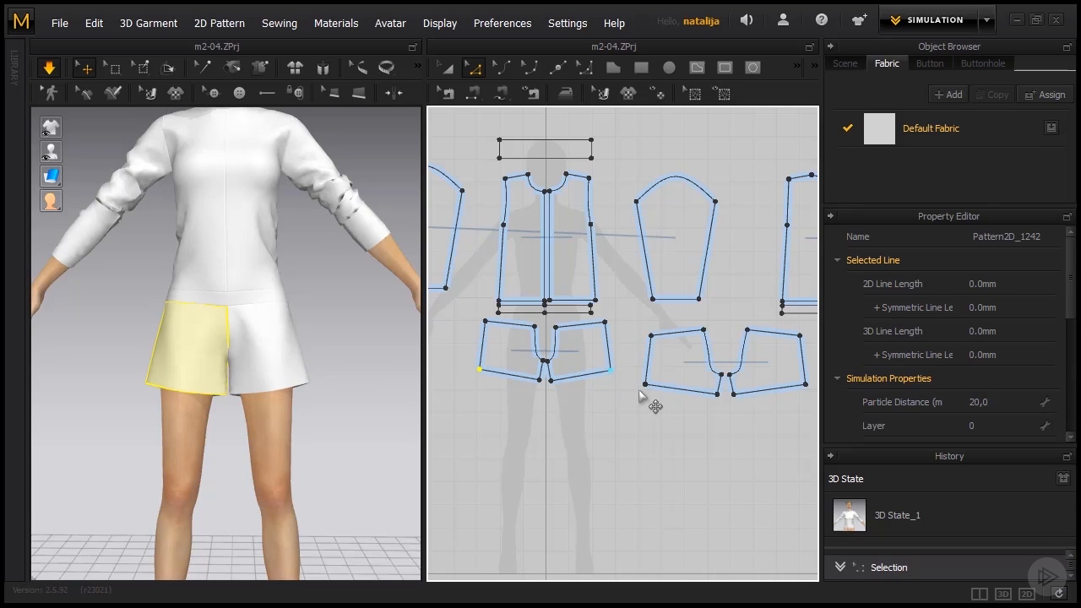
Undo the last widening of the shorts' side edges and simulate the garment again
key("ctrl+z")
key("ctrl+z")
key("space")
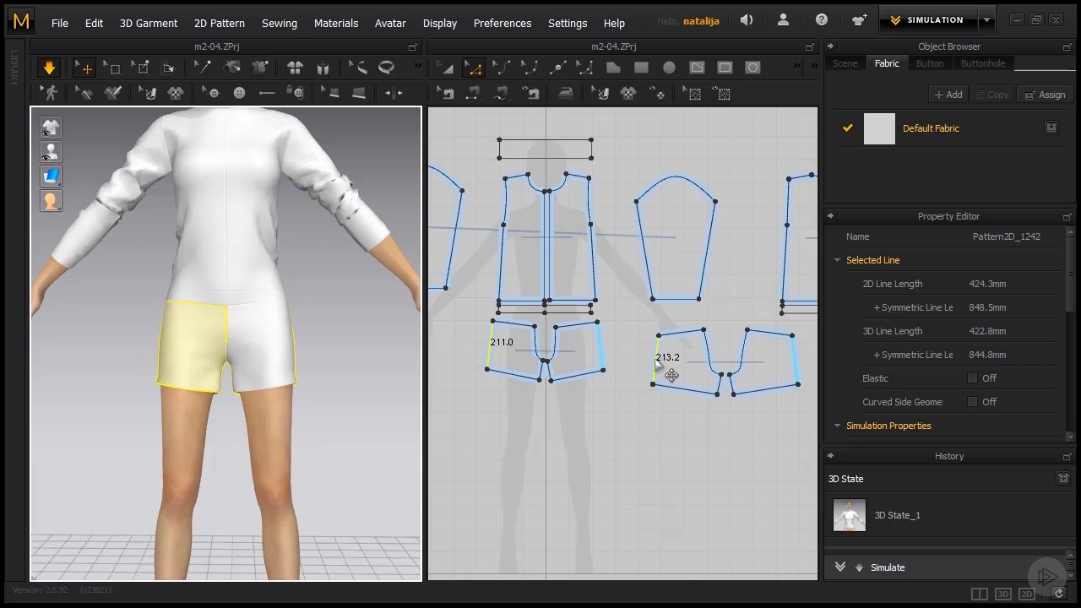
Move the outer side edges of the front and back shorts panels outward by a small amount and simulate the fit
left_click(656, 360)
left_click_drag(669, 375, 666, 378)
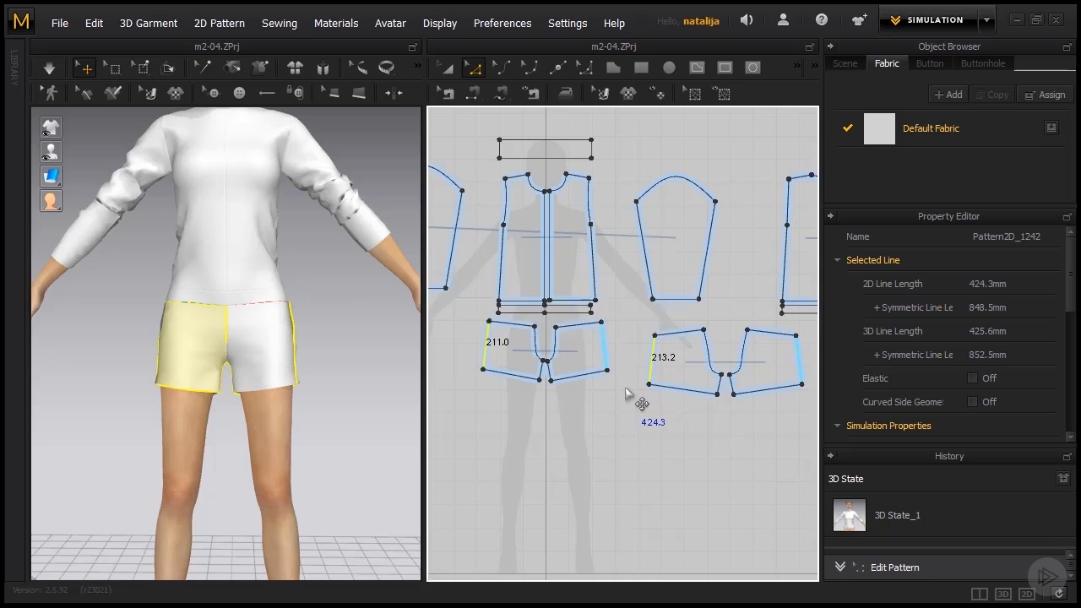
right_click_drag(360, 396, 313, 394)
left_click(461, 411)
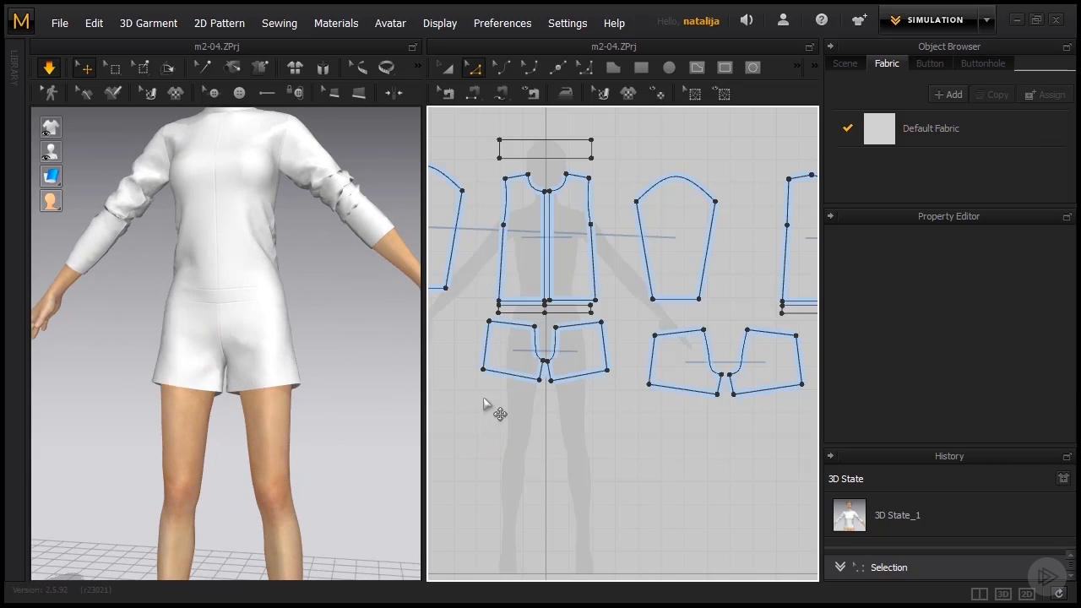
Reduce the leg flare by moving the outer lower corner points of both shorts panels slightly inward, simulate, and inspect the garment all around
left_click(482, 369)
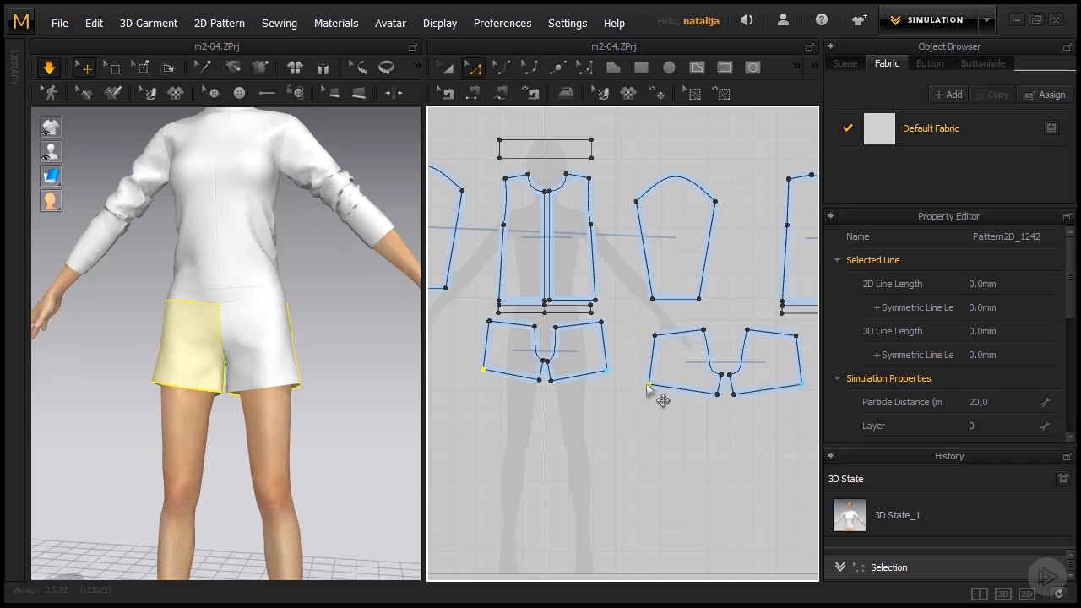
left_click_drag(647, 383, 651, 385)
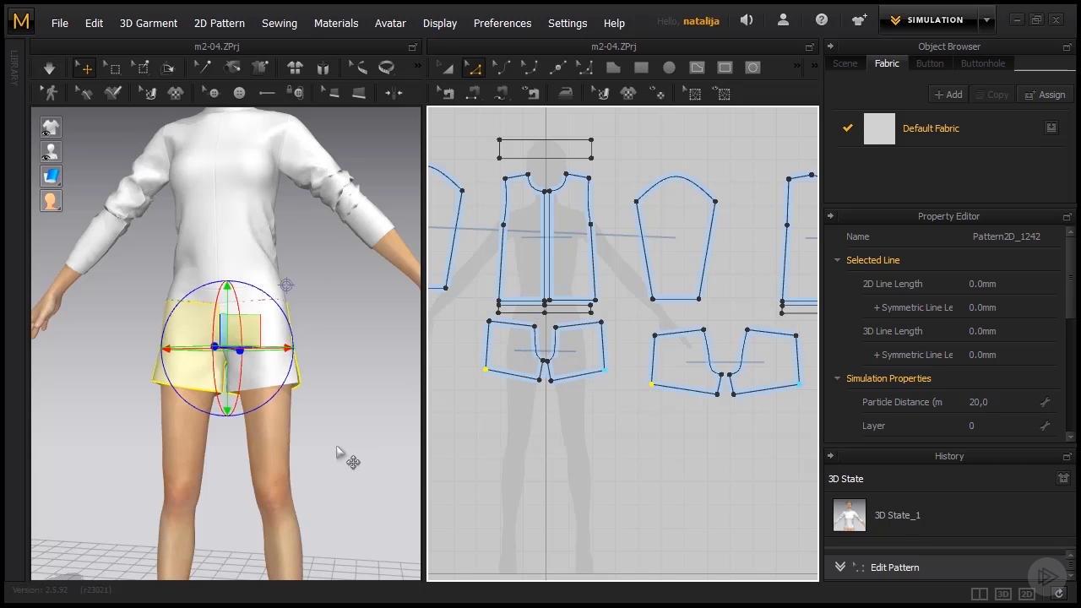
key("space")
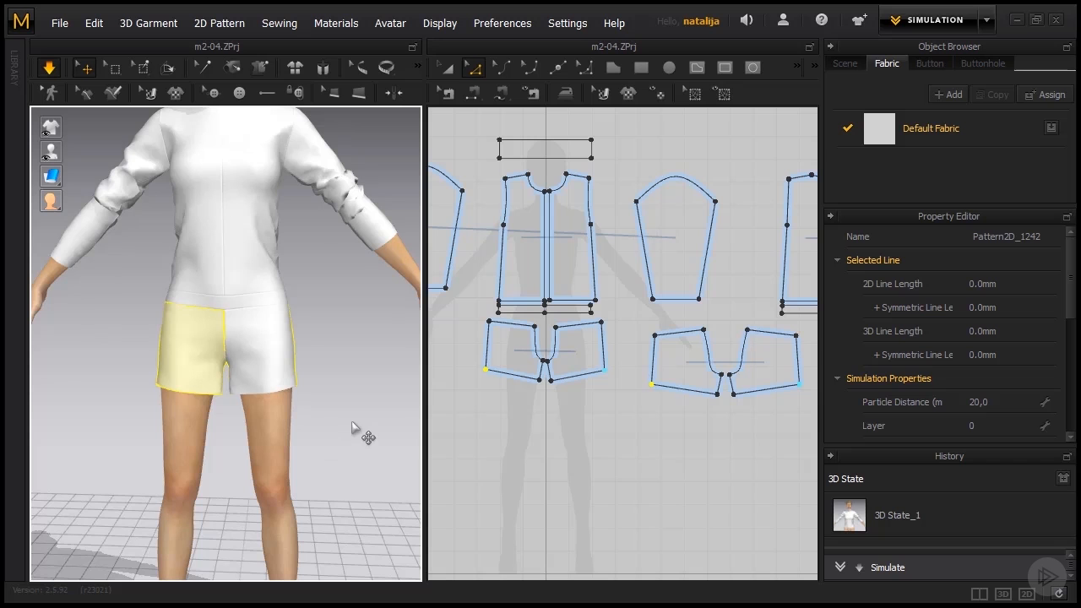
right_click_drag(352, 419, 163, 430)
right_click_drag(119, 450, 491, 460)
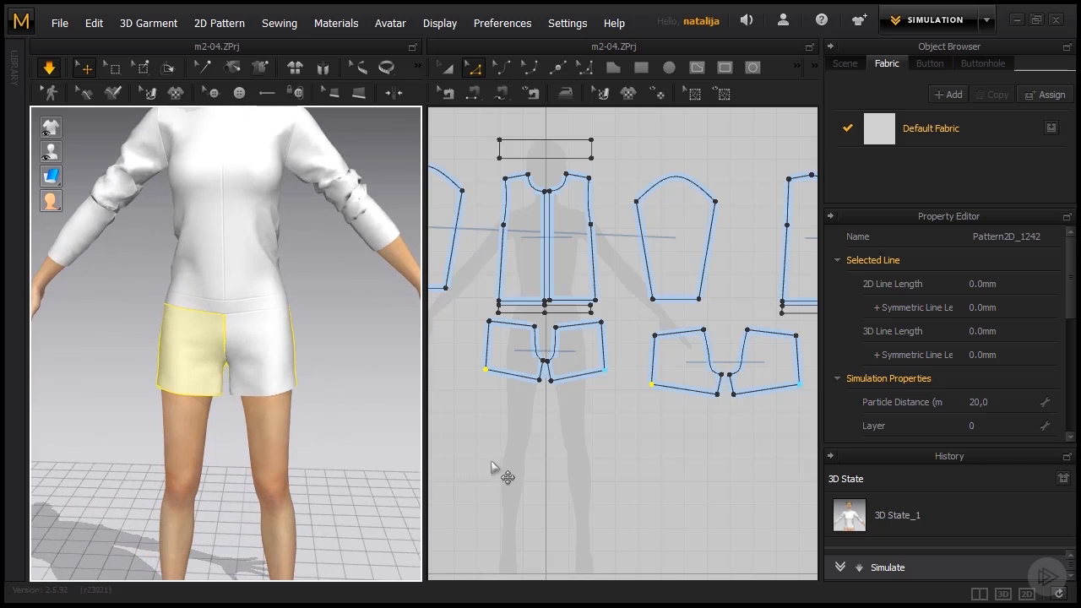